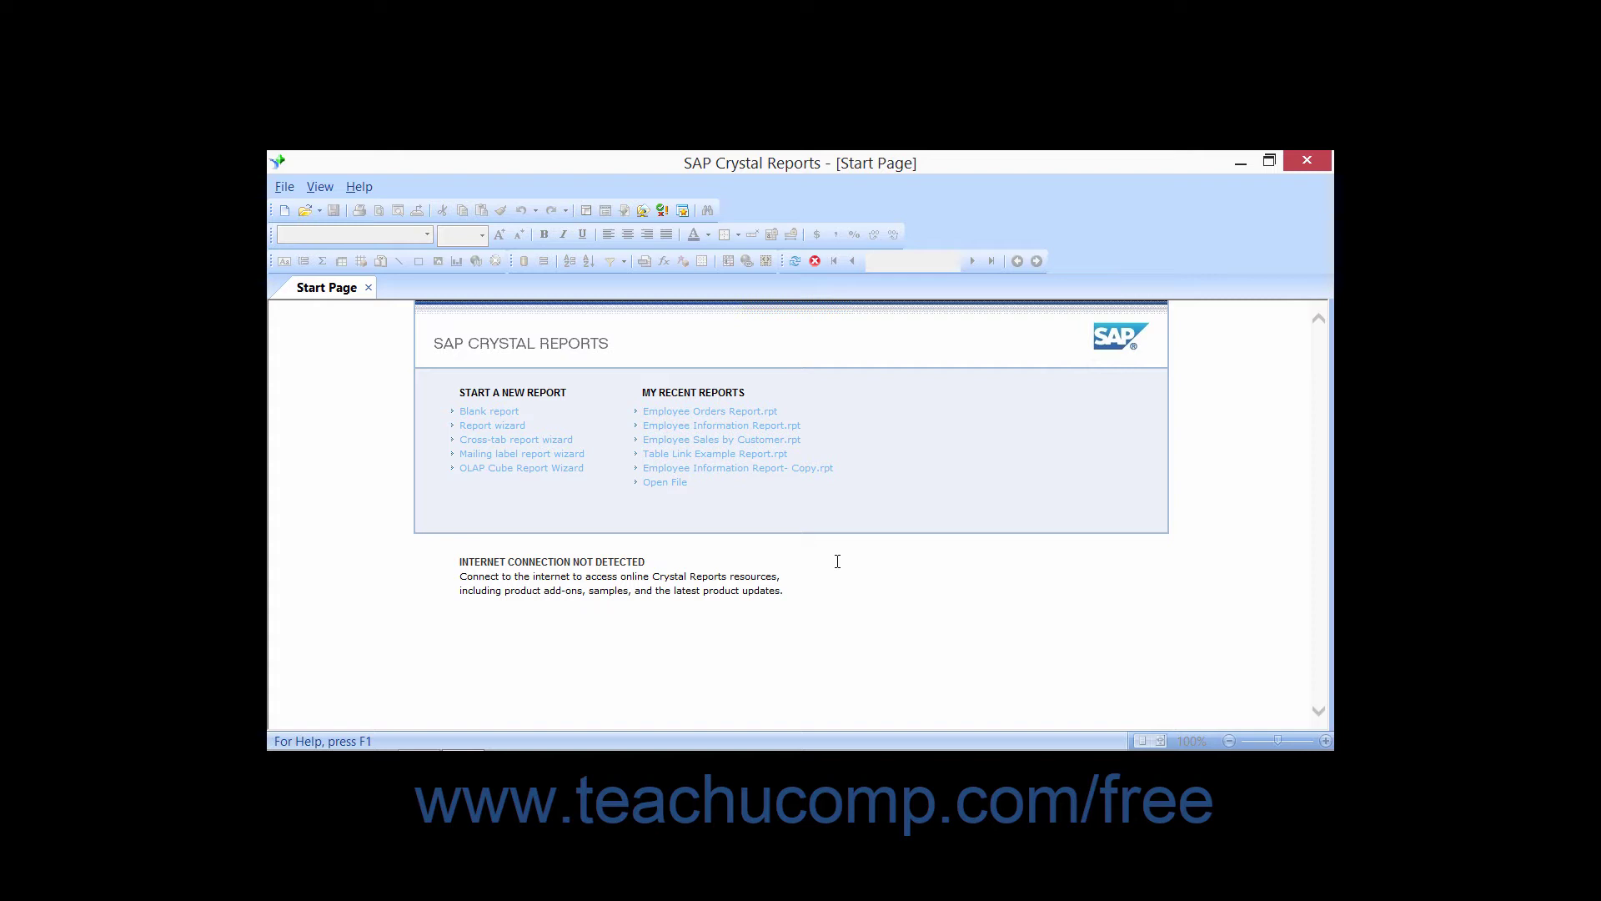
# Start a new cross-tab report using the Employee Sales connection's Sheet1_ table
pyautogui.click(297, 189)
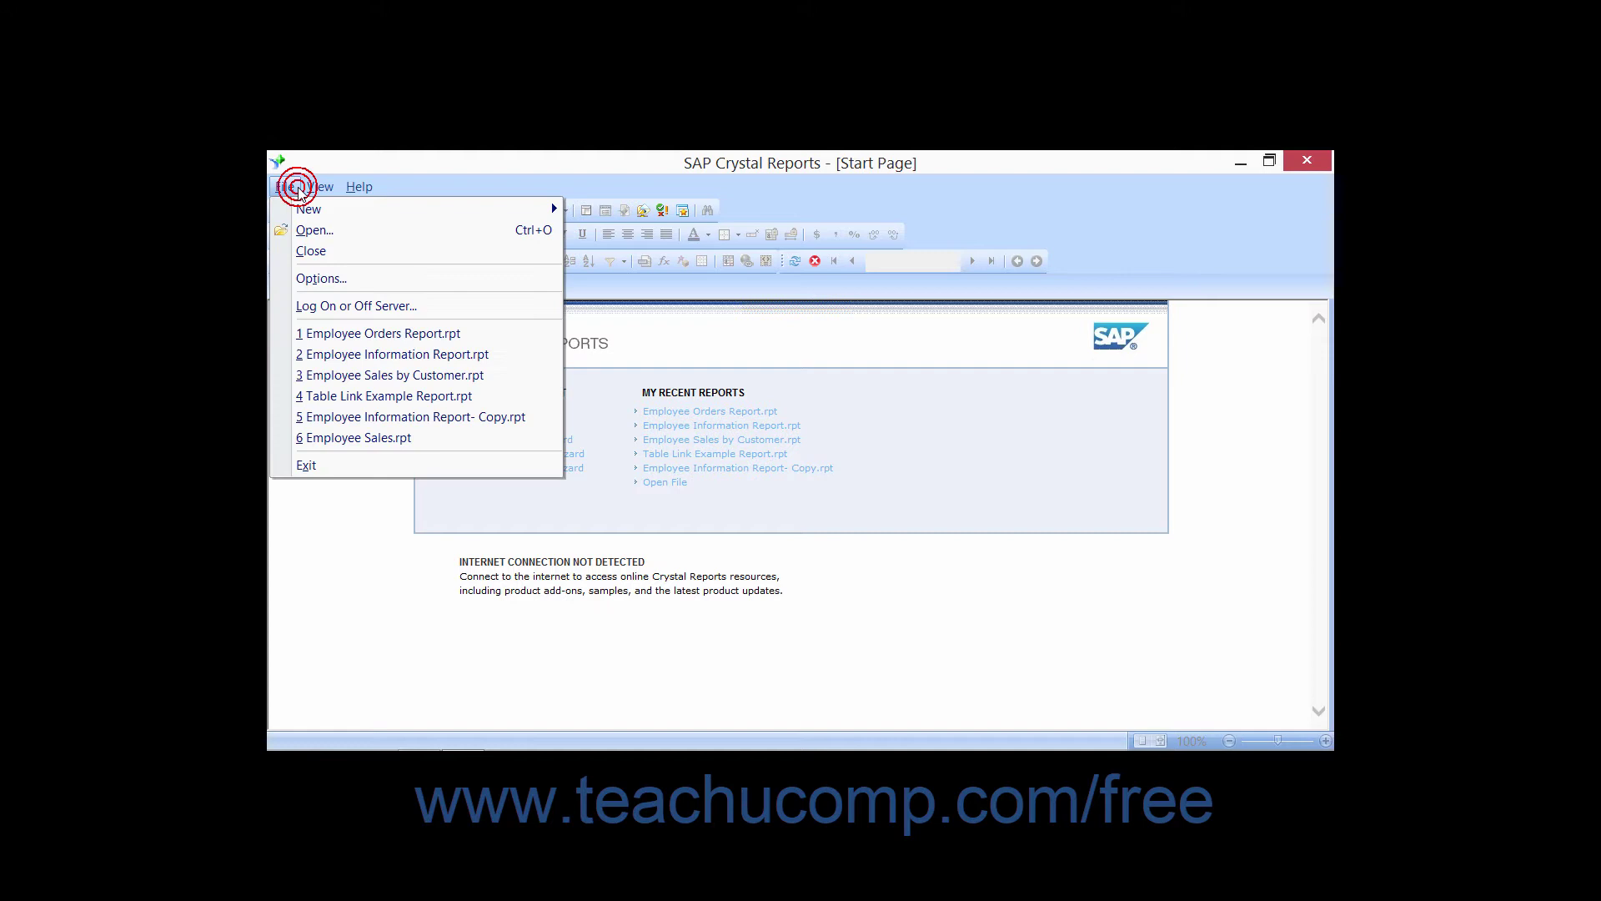
pyautogui.moveTo(297, 207)
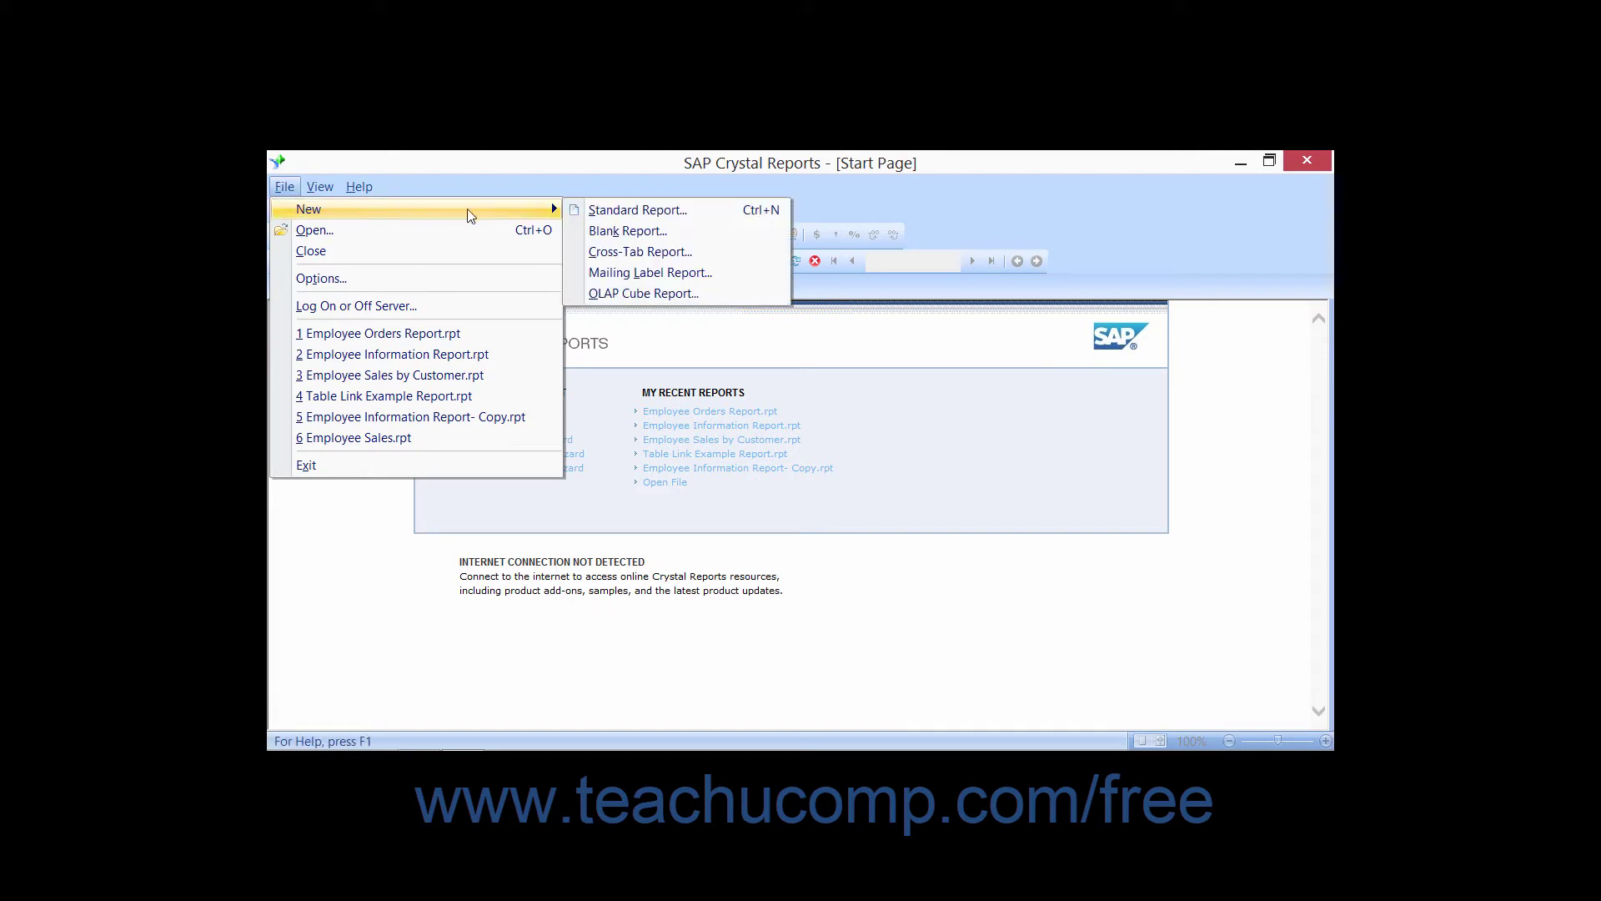
pyautogui.click(618, 252)
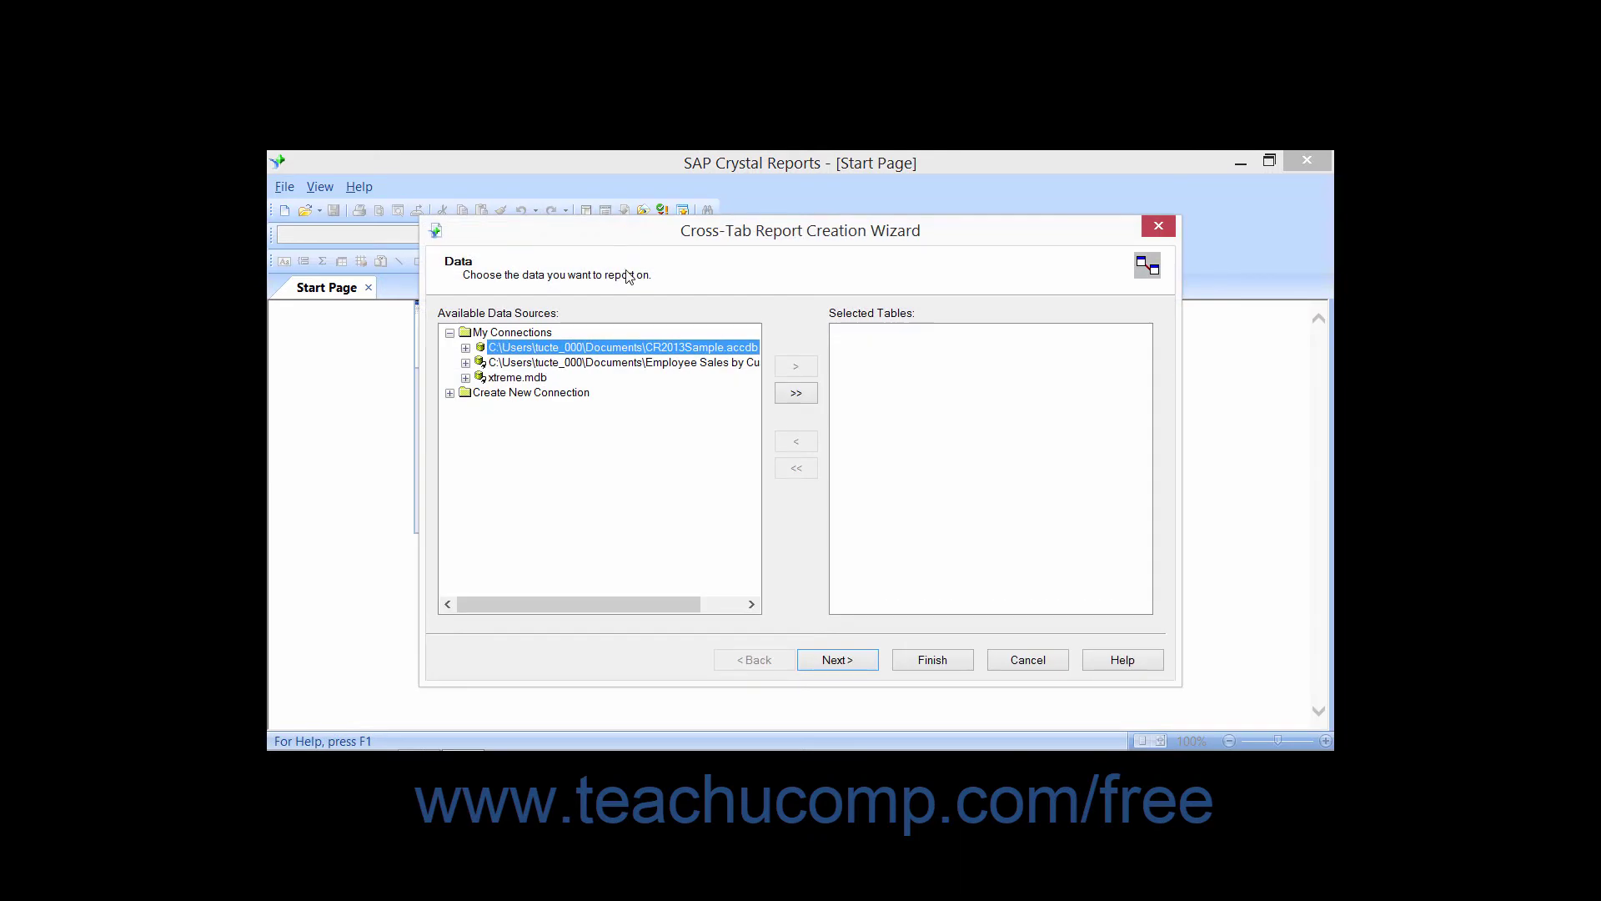
pyautogui.click(636, 237)
pyautogui.click(673, 362)
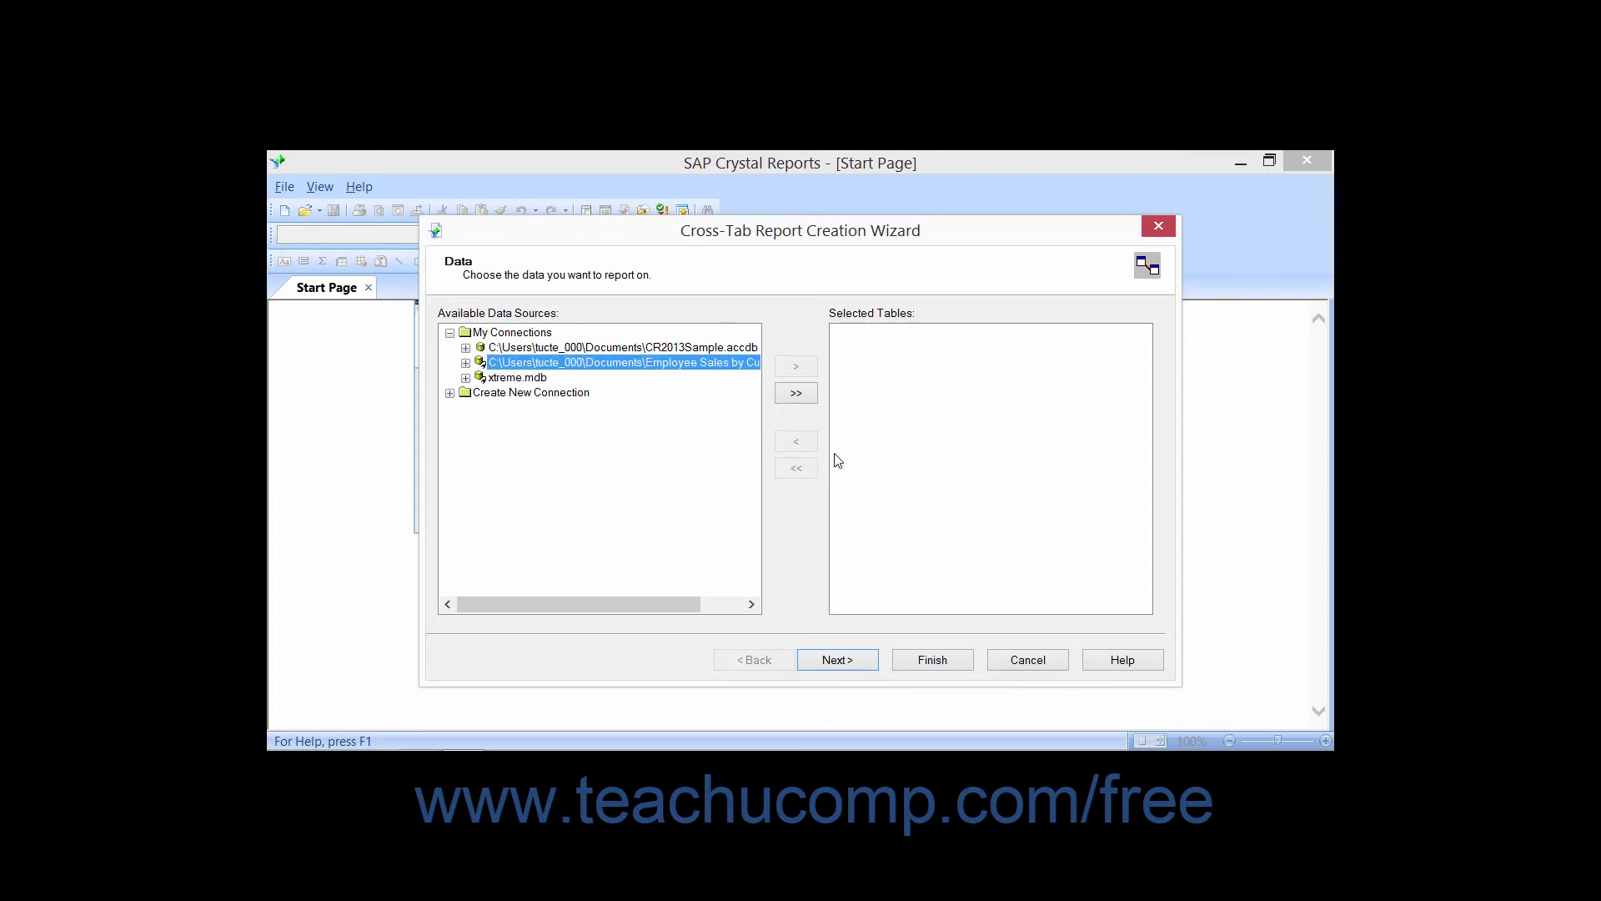
pyautogui.click(796, 395)
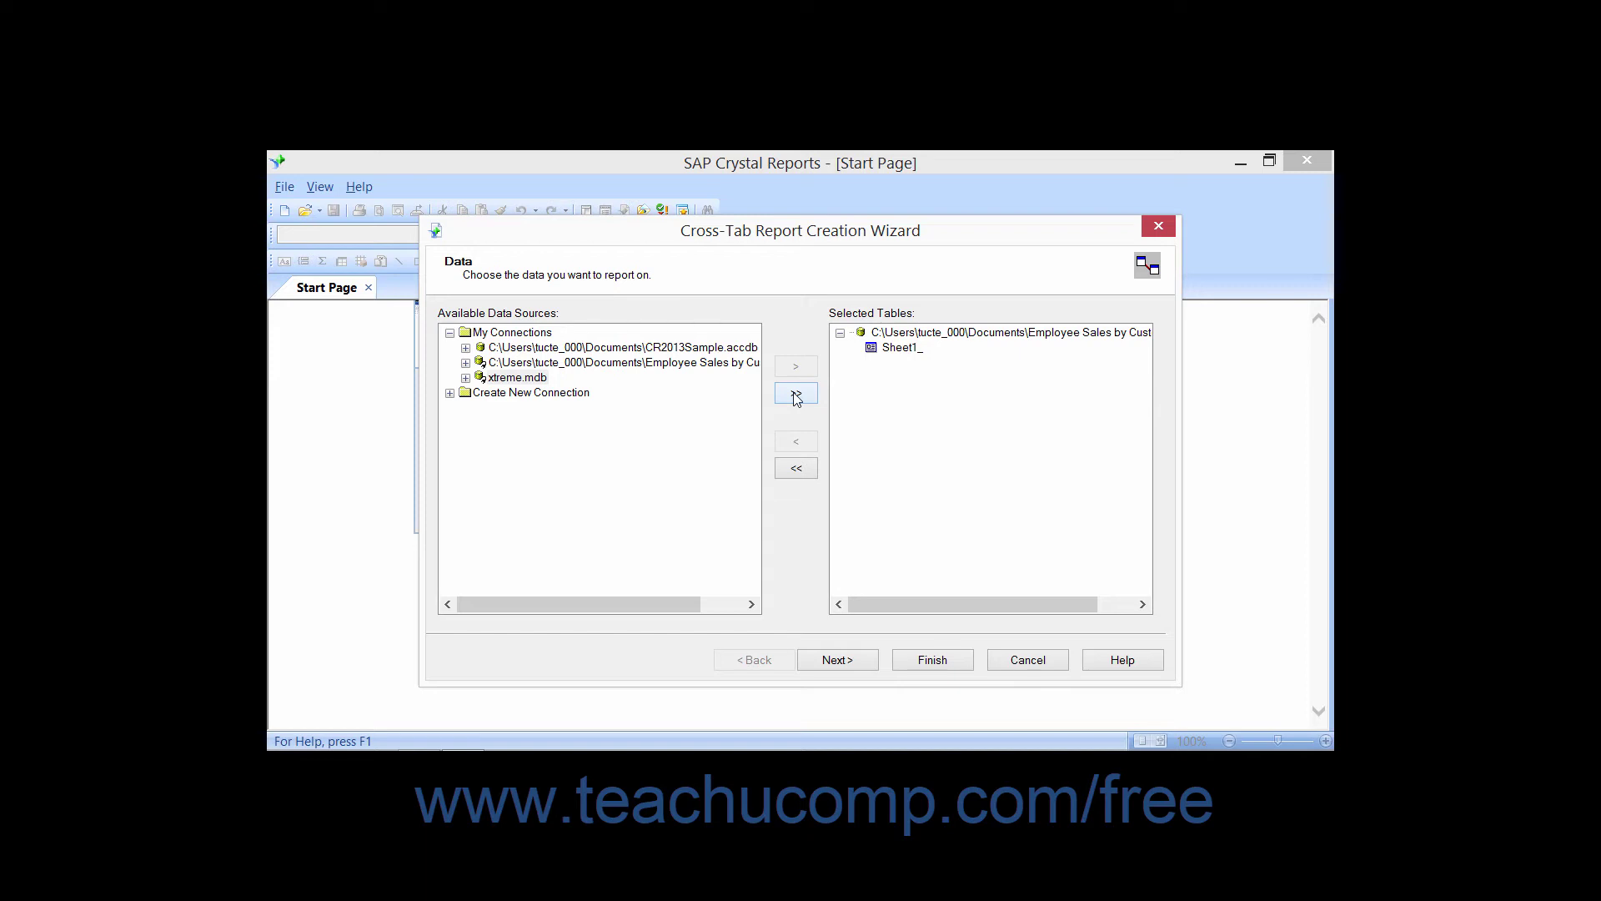
# Put CompanyName in Rows and EmployeeID in Columns, then select the SaleAmount field
pyautogui.click(834, 660)
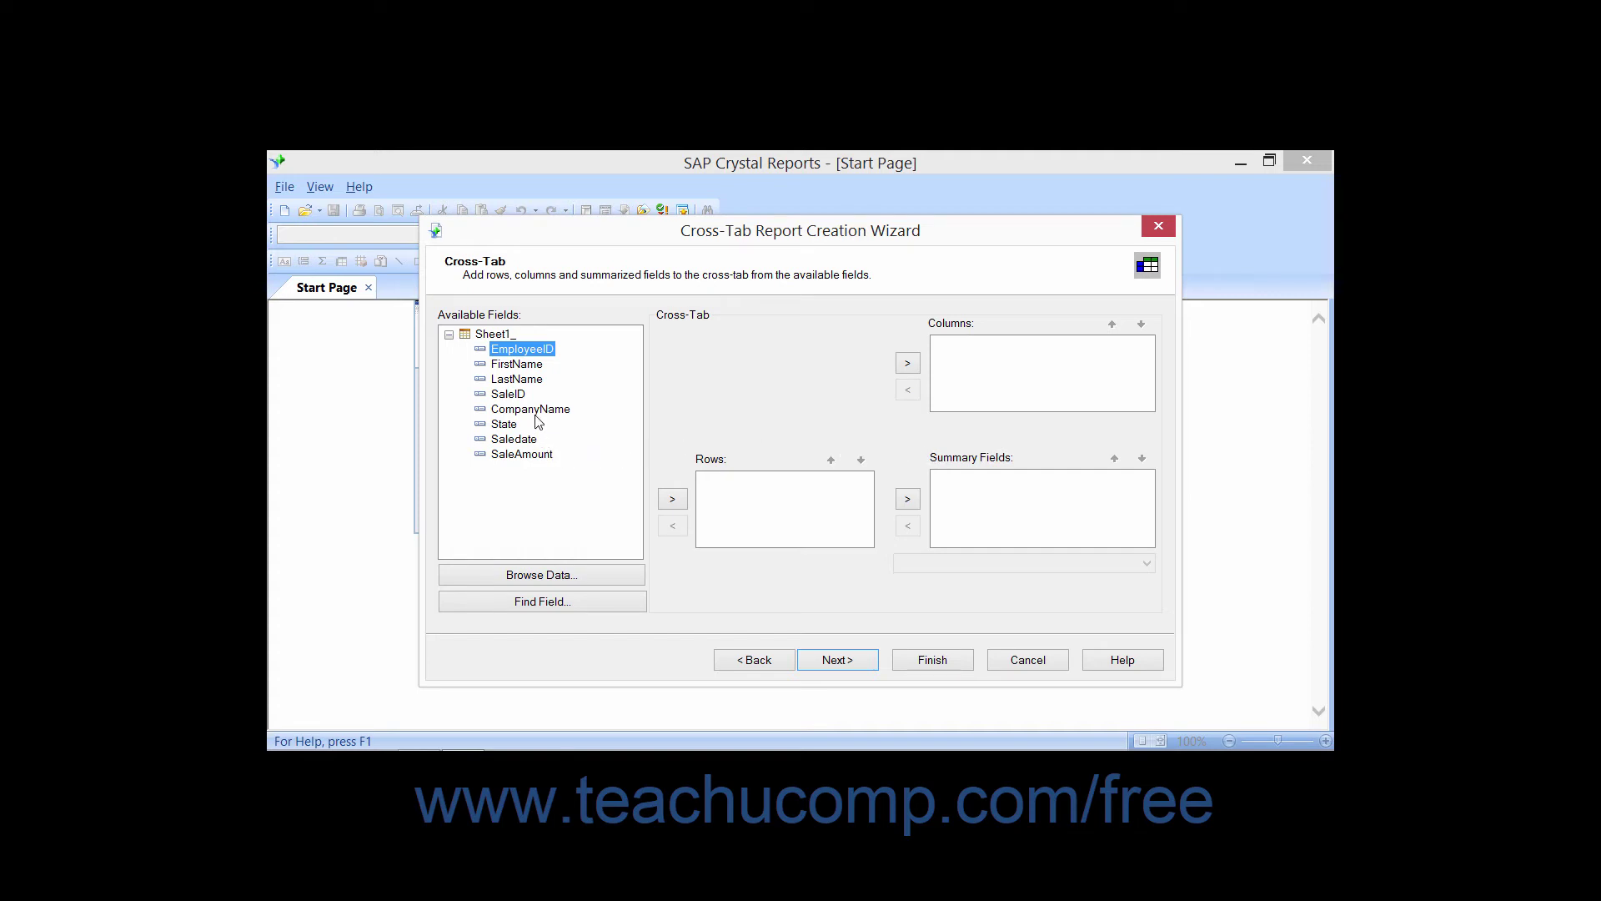
pyautogui.click(535, 410)
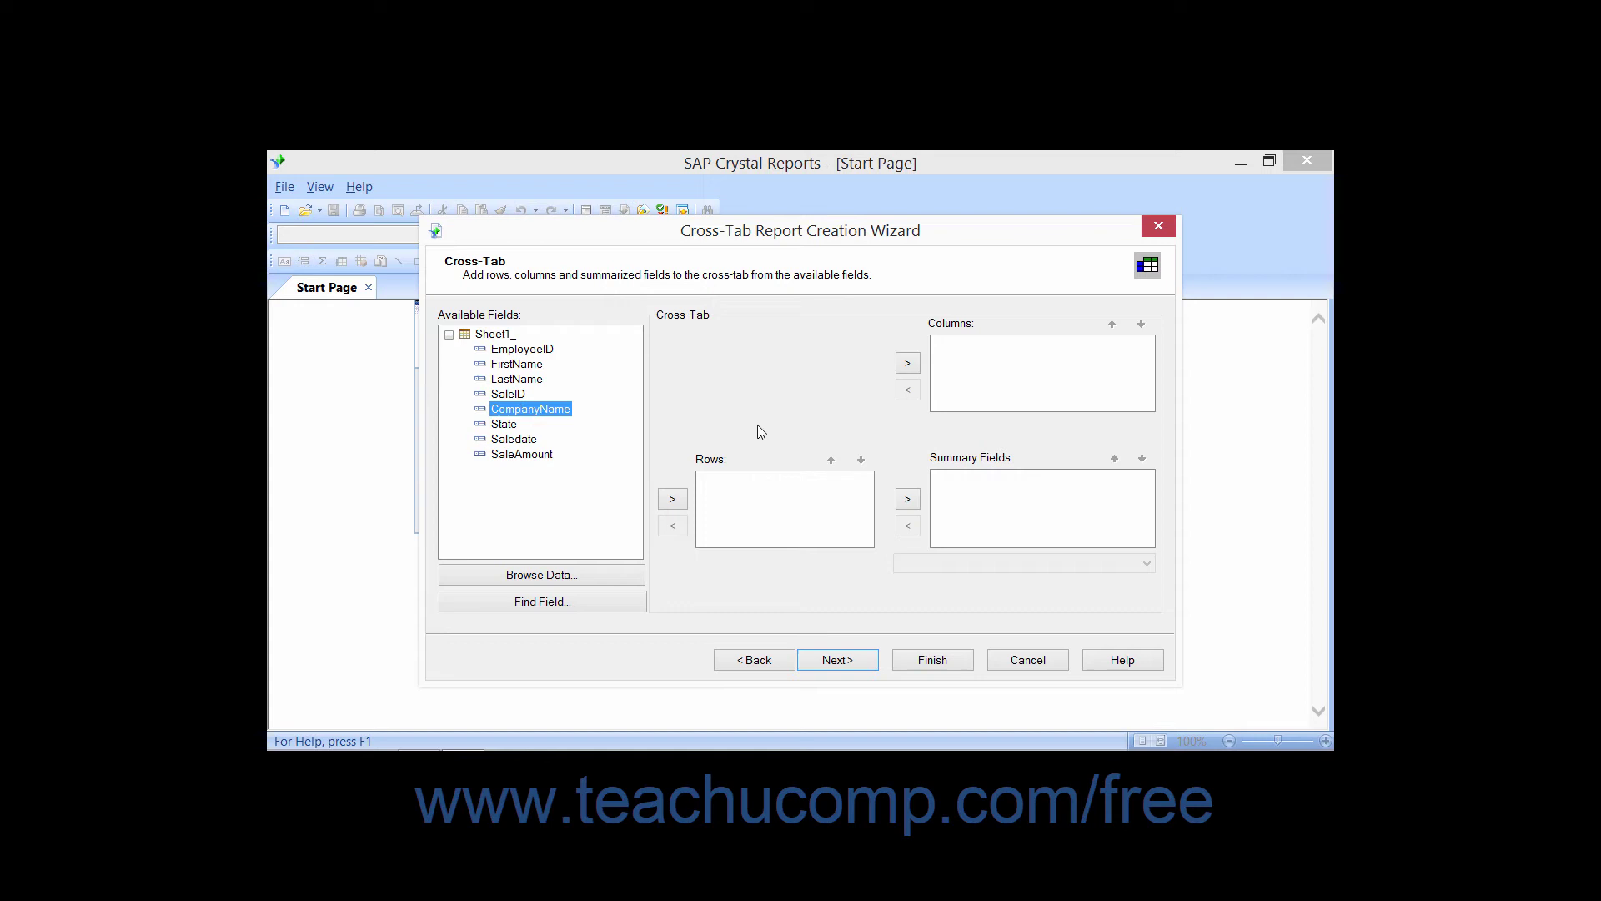
pyautogui.click(672, 500)
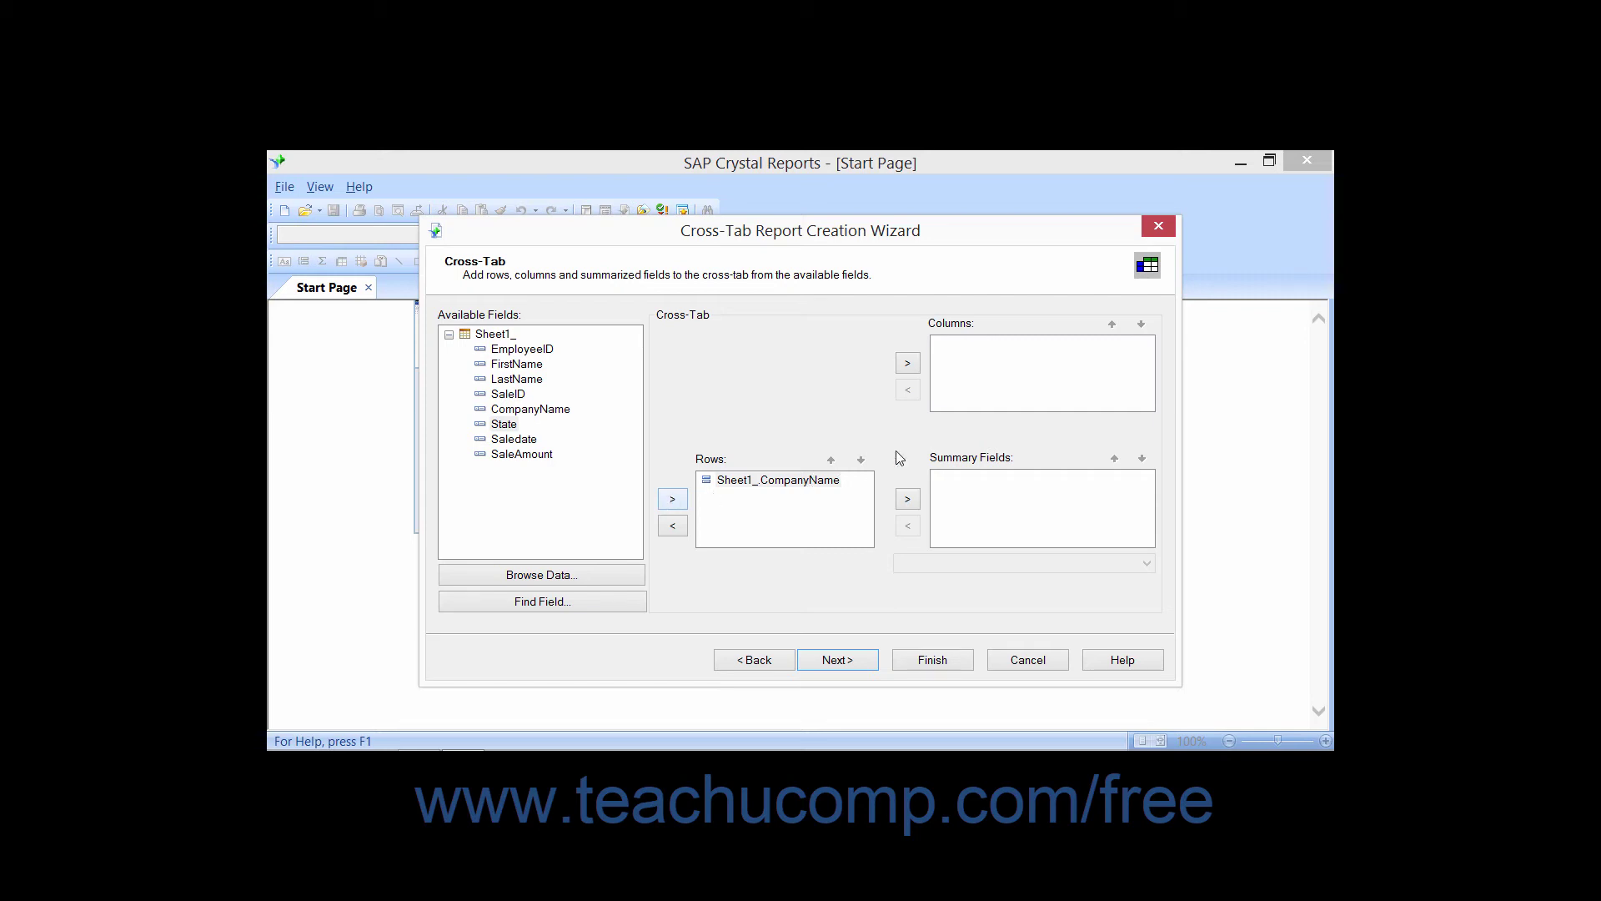
pyautogui.click(948, 458)
pyautogui.click(545, 350)
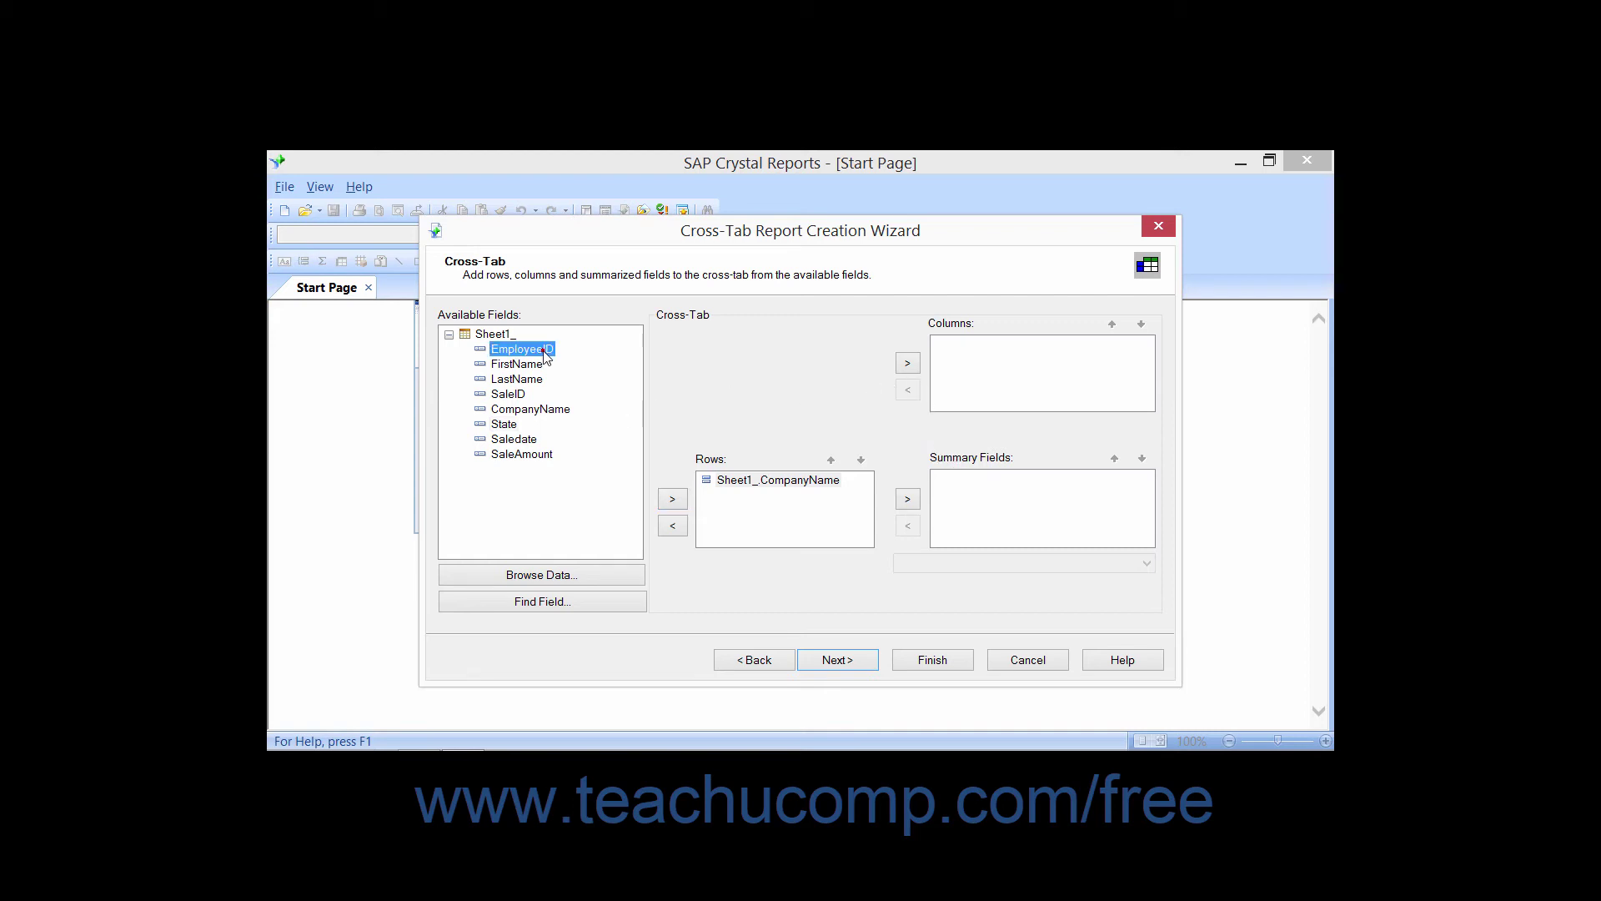
pyautogui.click(909, 362)
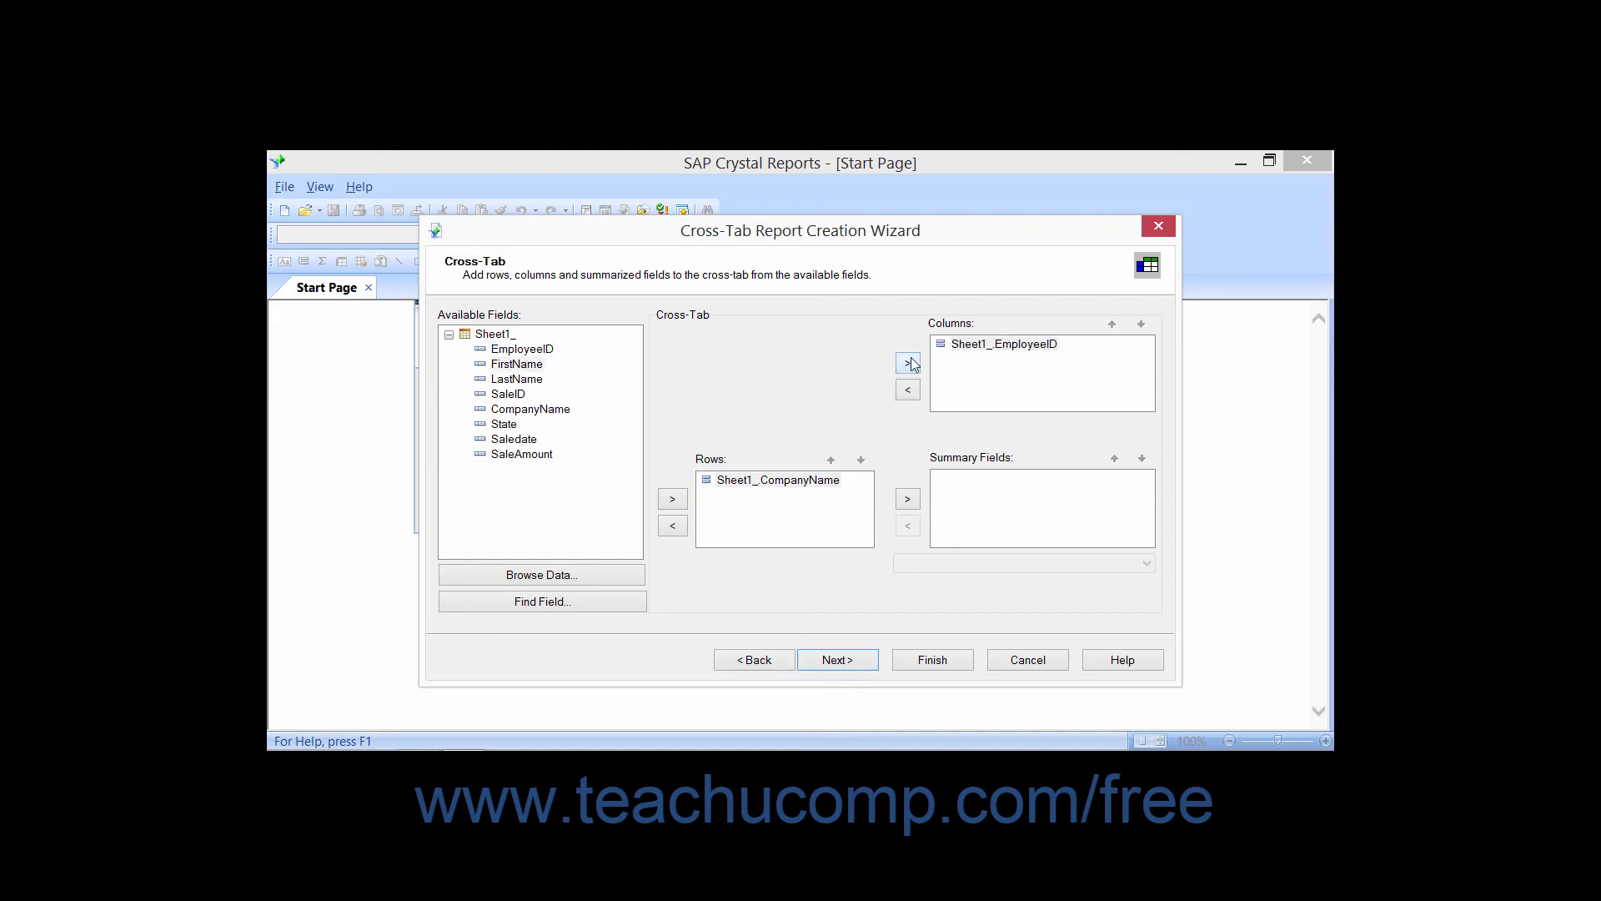
pyautogui.click(521, 453)
# Add SaleAmount as the summary field and keep Sum as its operation
pyautogui.click(908, 499)
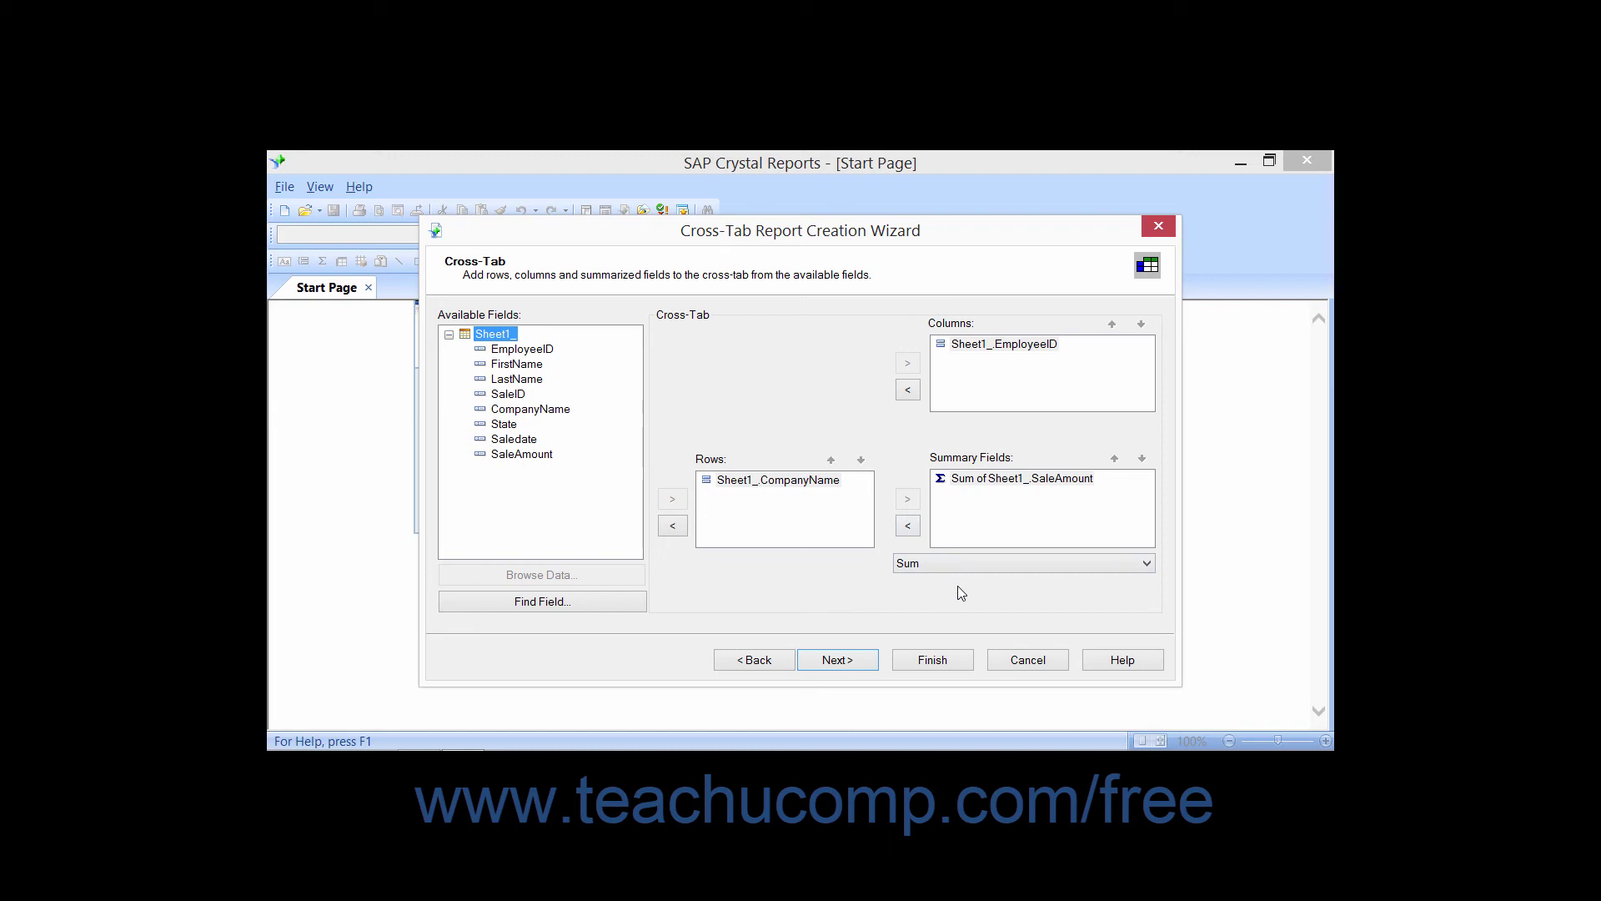
pyautogui.click(969, 482)
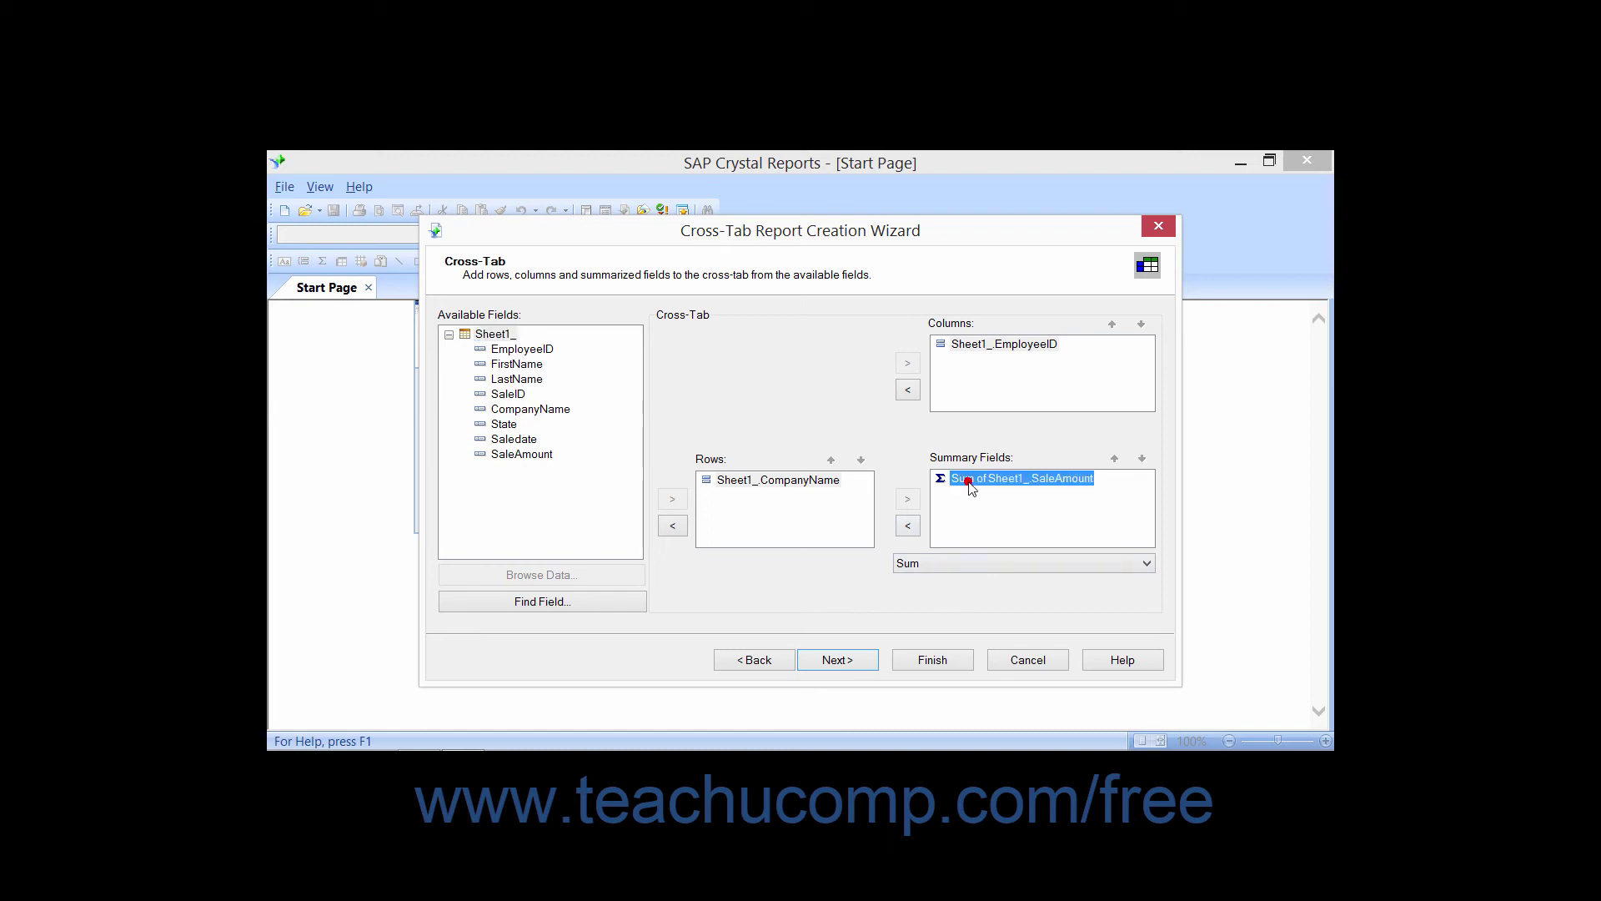
pyautogui.click(955, 567)
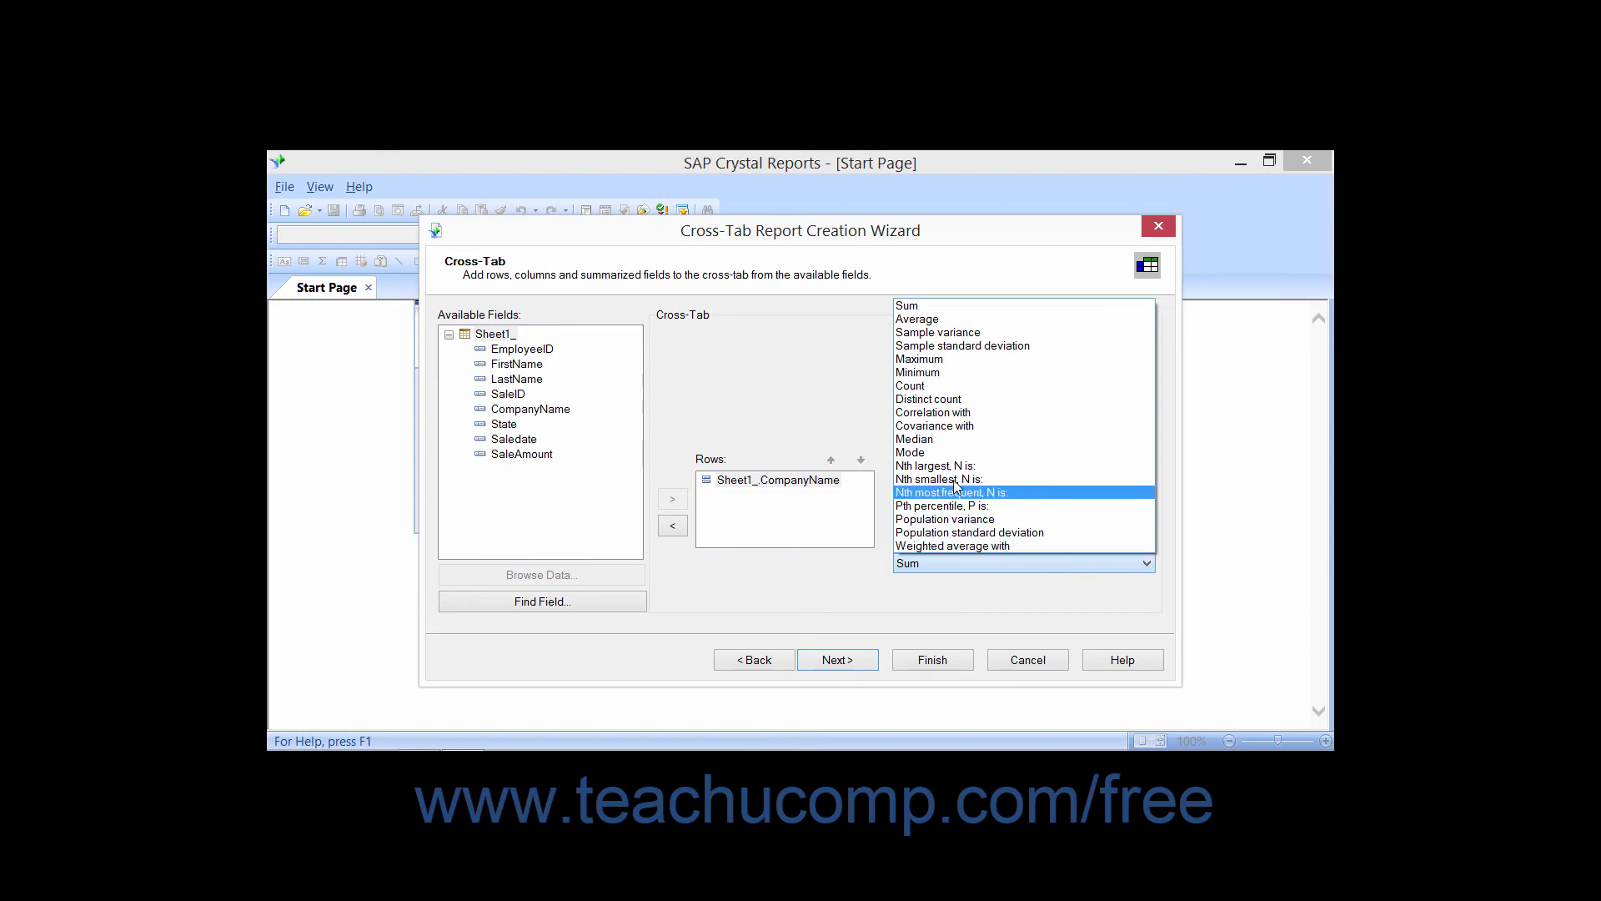
pyautogui.click(929, 307)
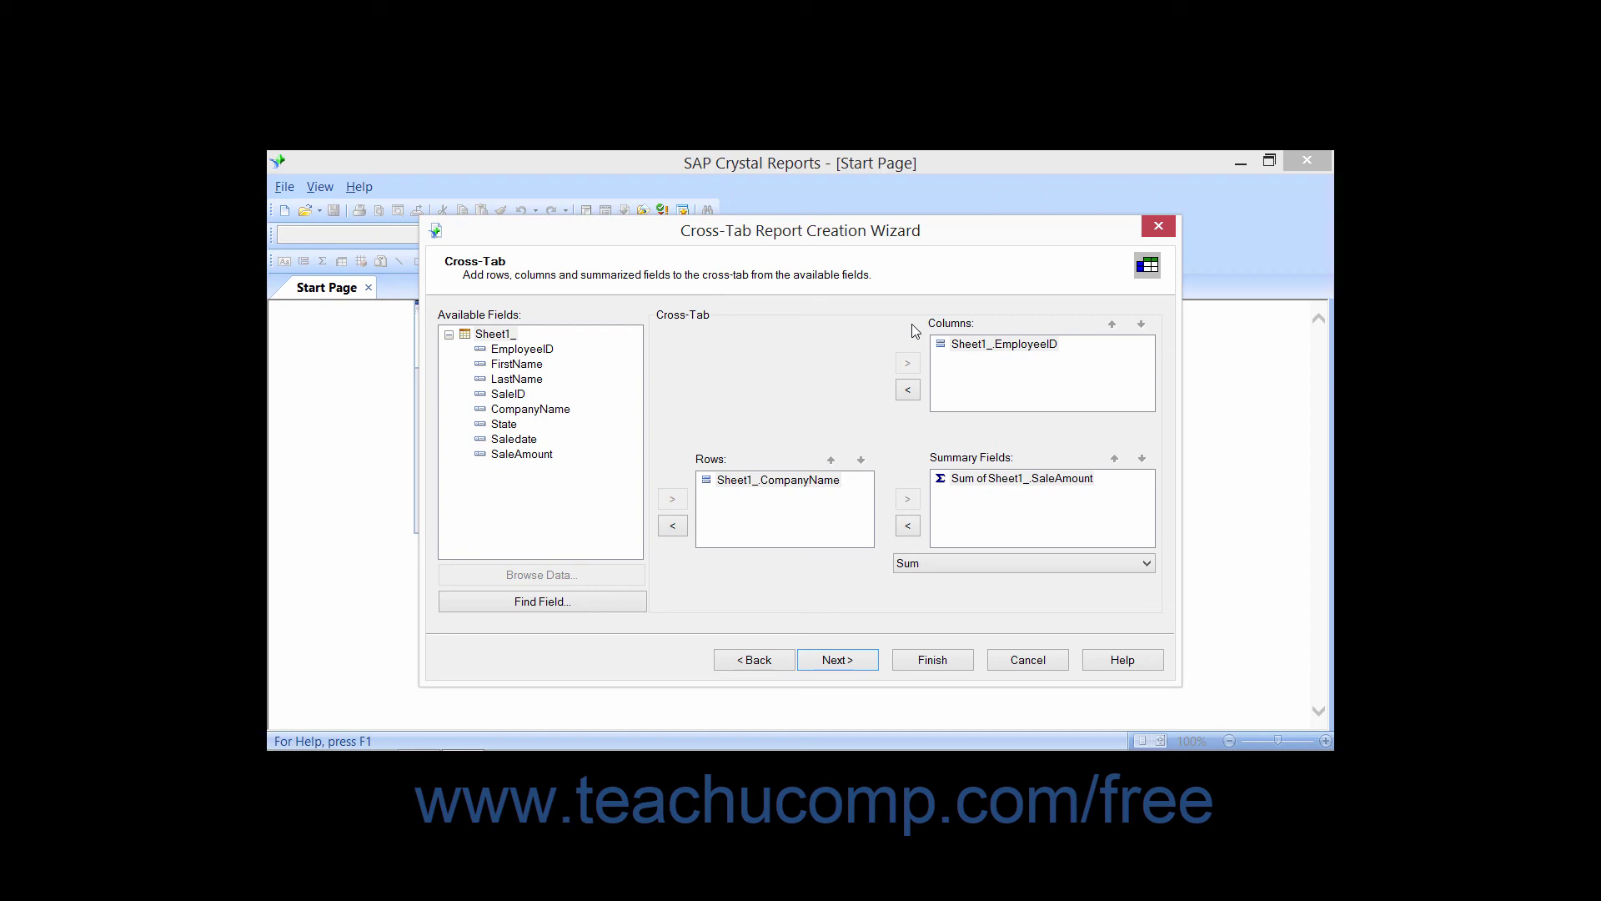
# Advance past the Chart and Record Selection pages without adding a chart or filters
pyautogui.click(843, 662)
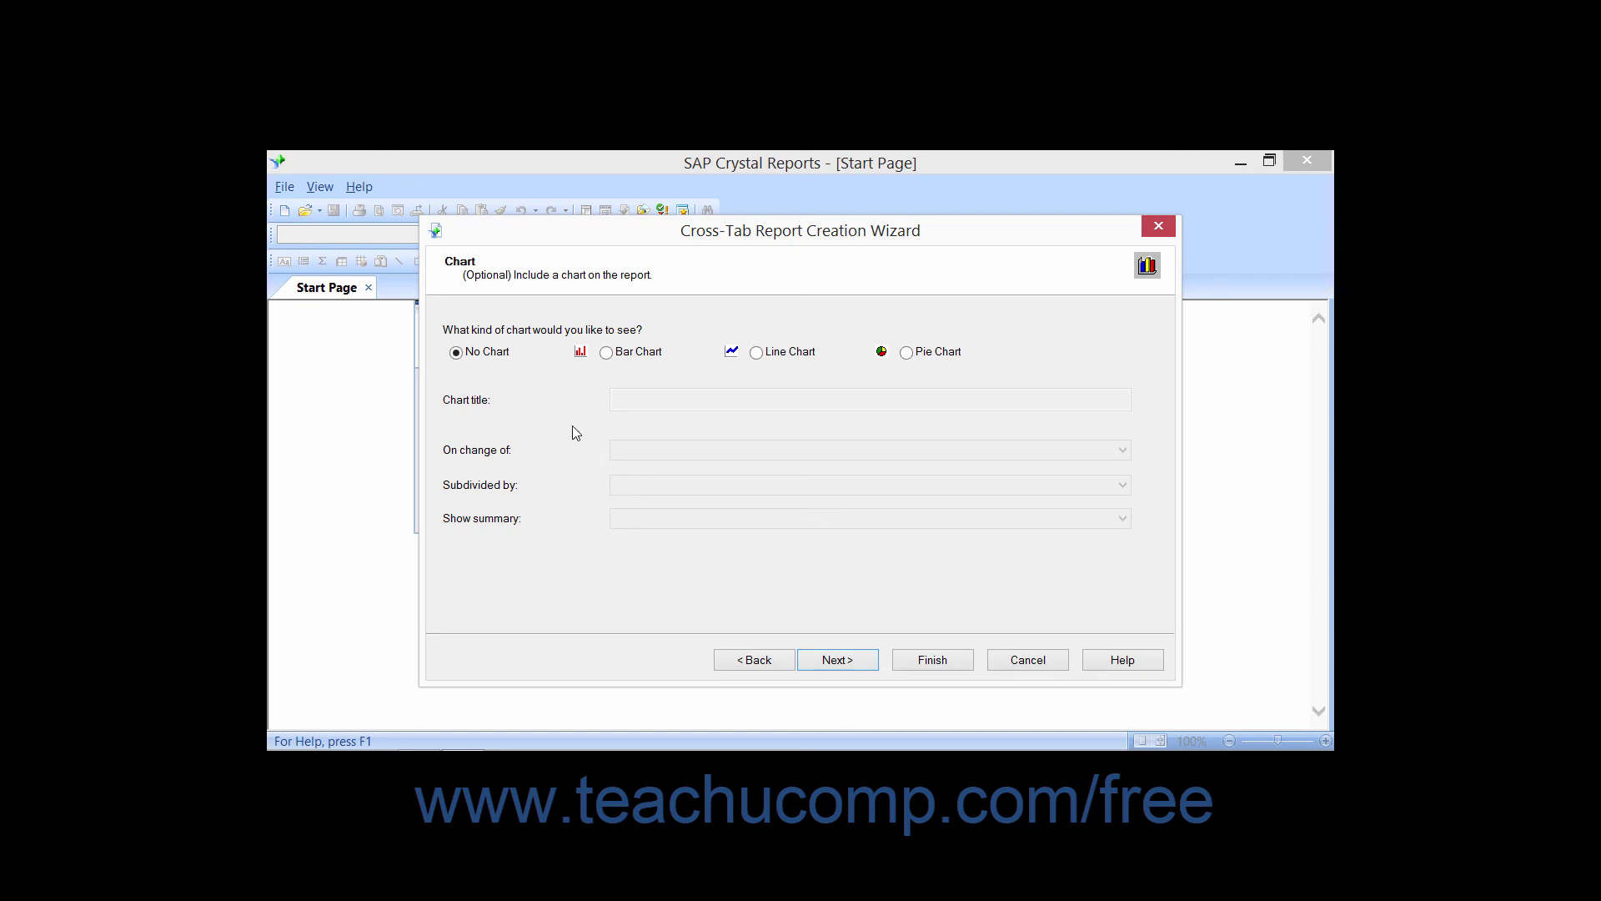
pyautogui.click(837, 672)
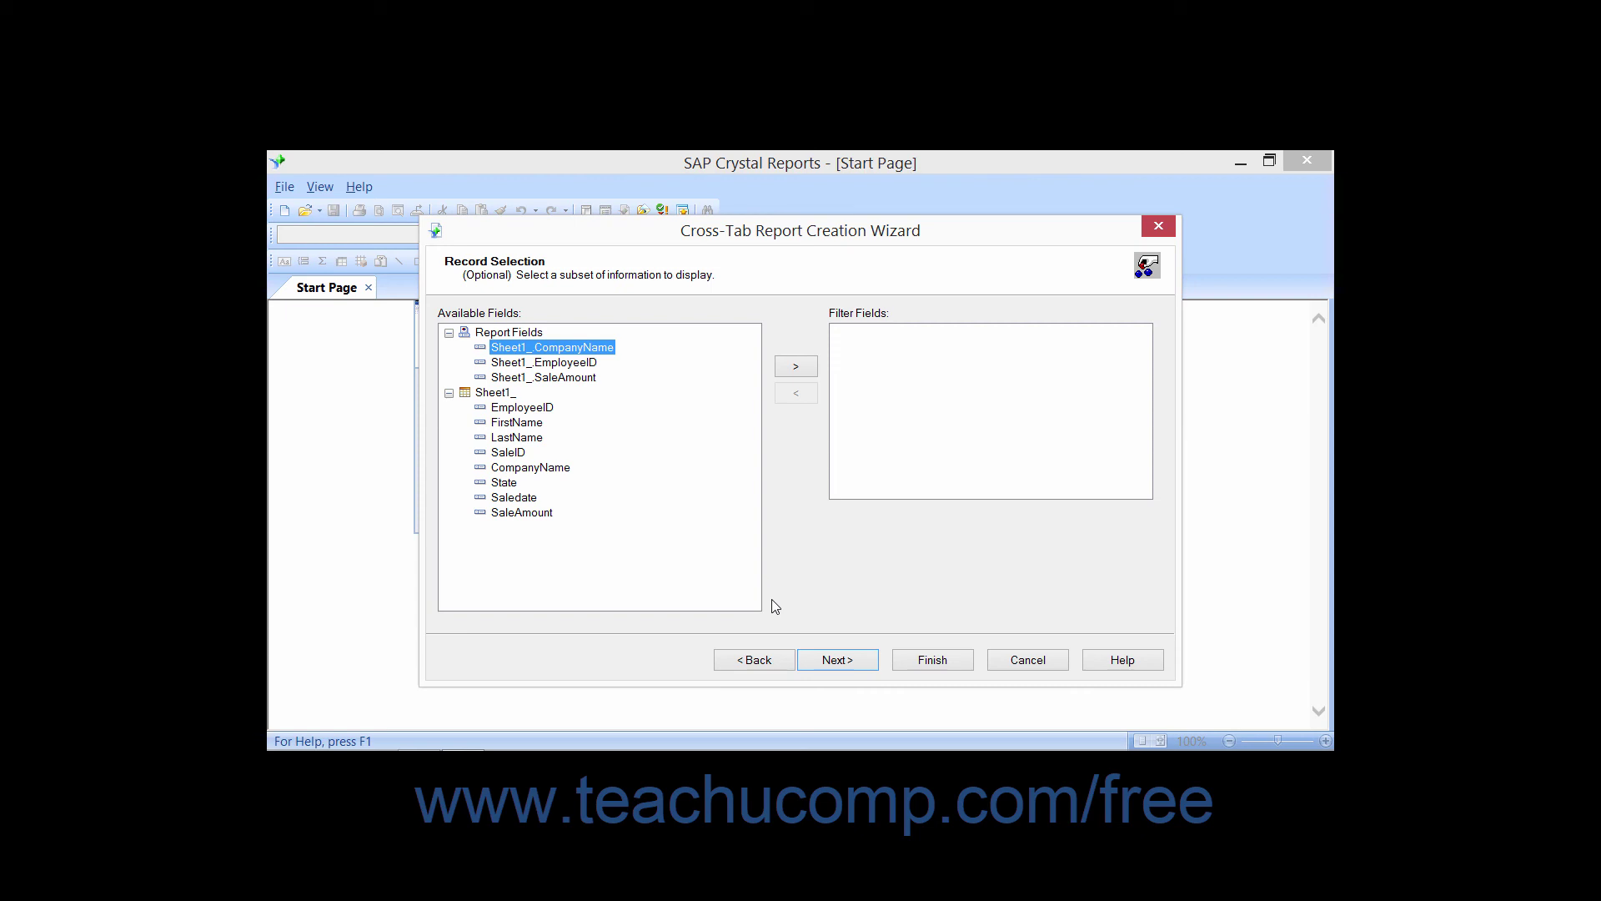
pyautogui.click(859, 658)
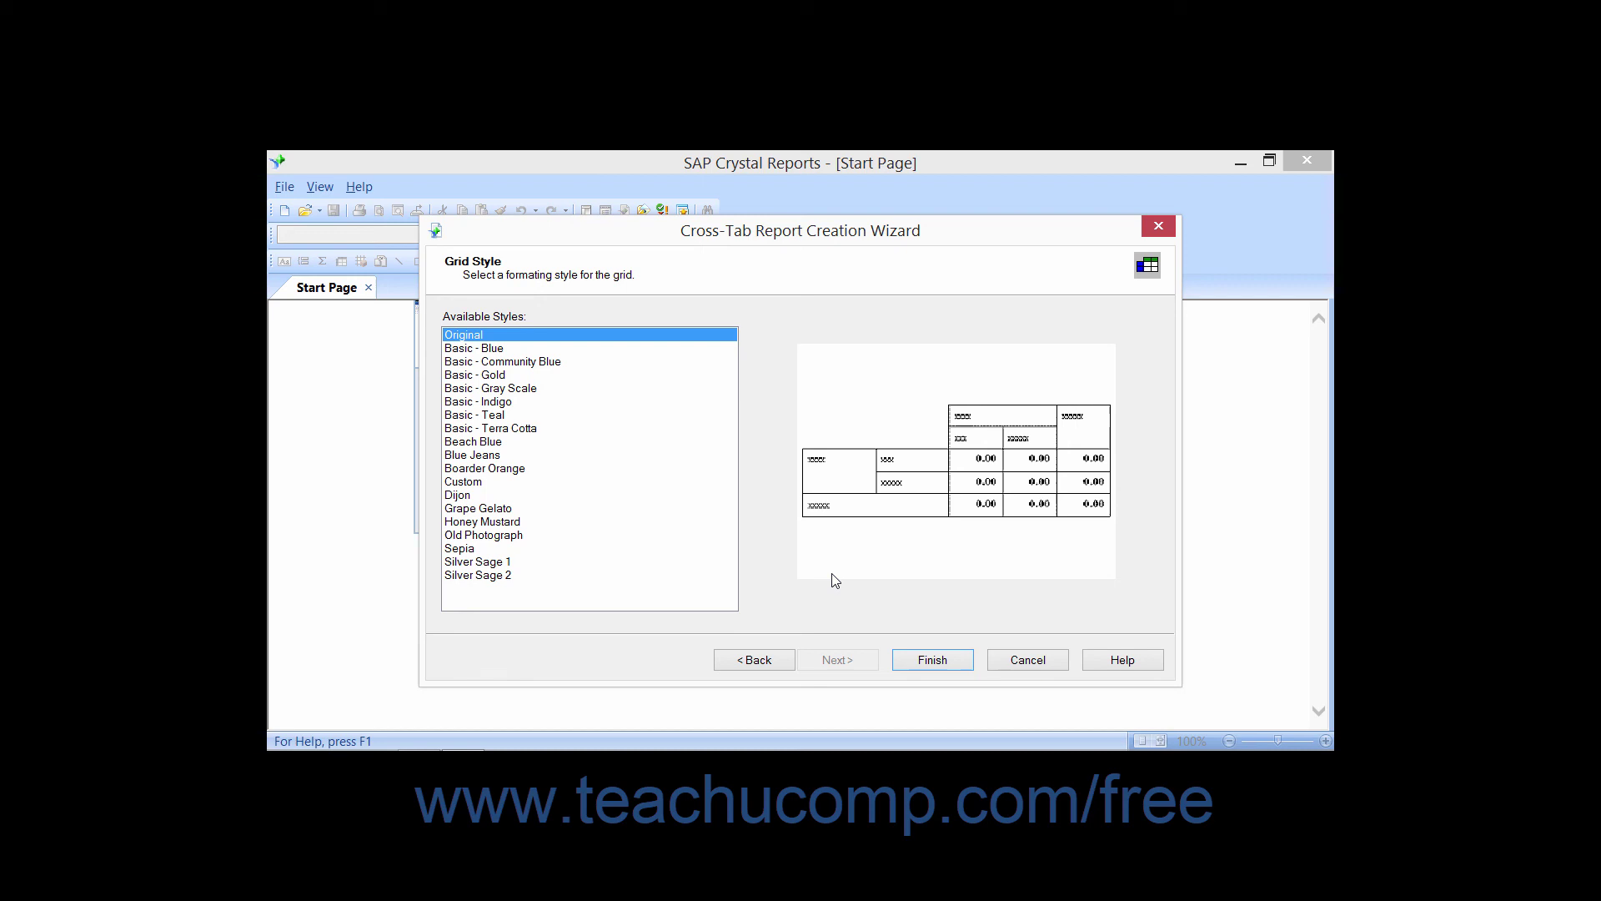
# Preview the Basic grid styles: Blue, Community Blue, Gold, Gray Scale, Indigo, Teal, Terra Cotta
pyautogui.click(500, 350)
pyautogui.click(501, 362)
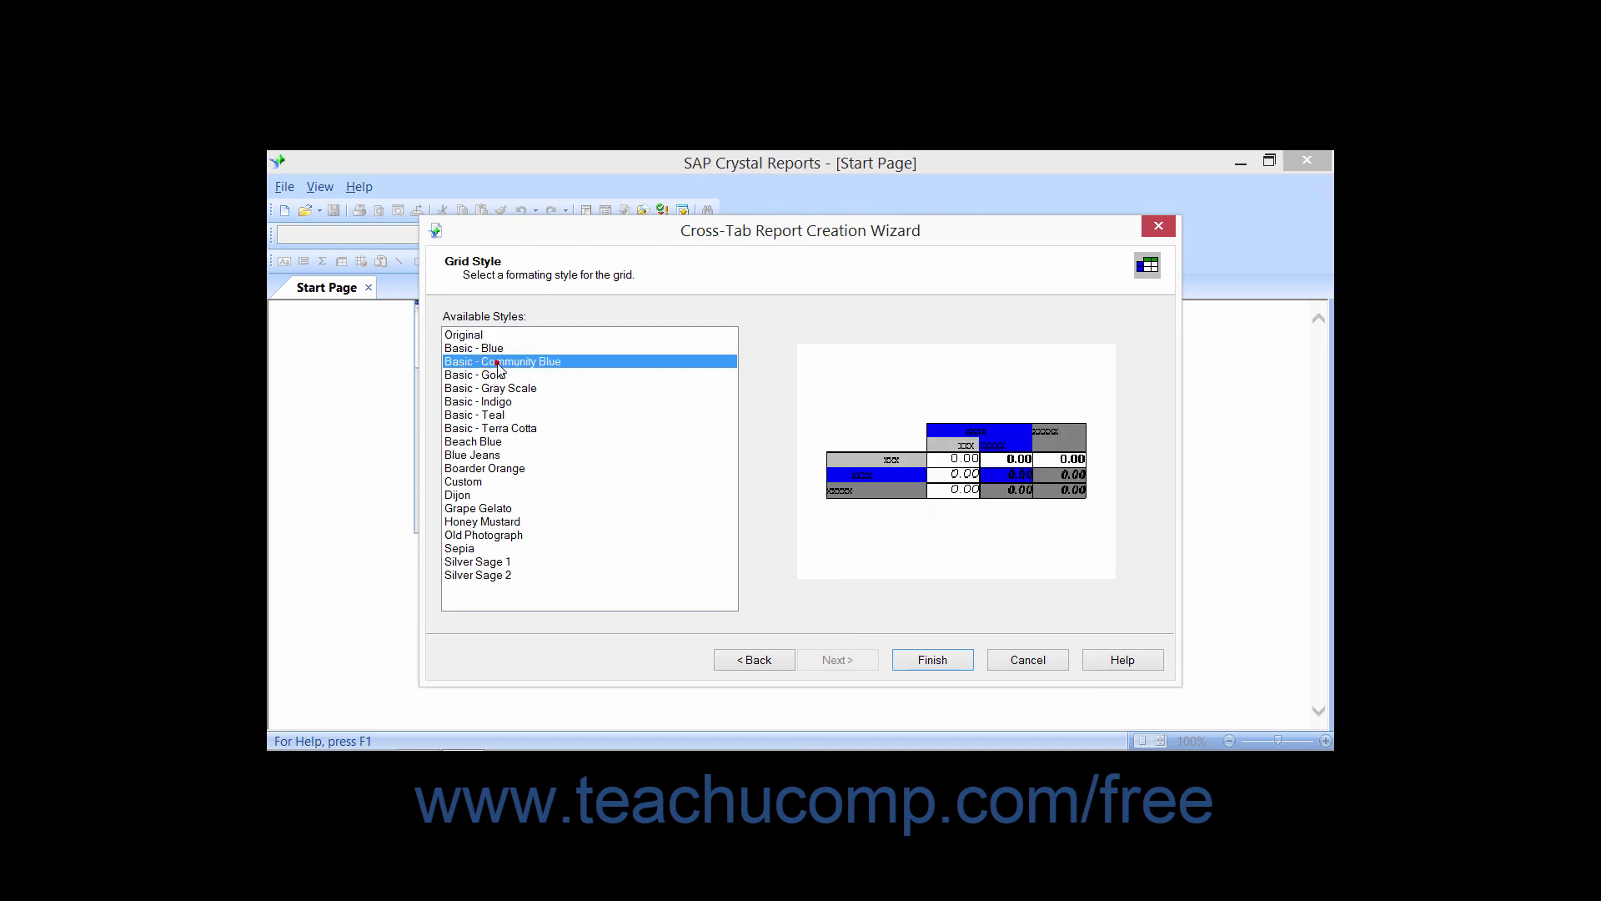
pyautogui.click(492, 376)
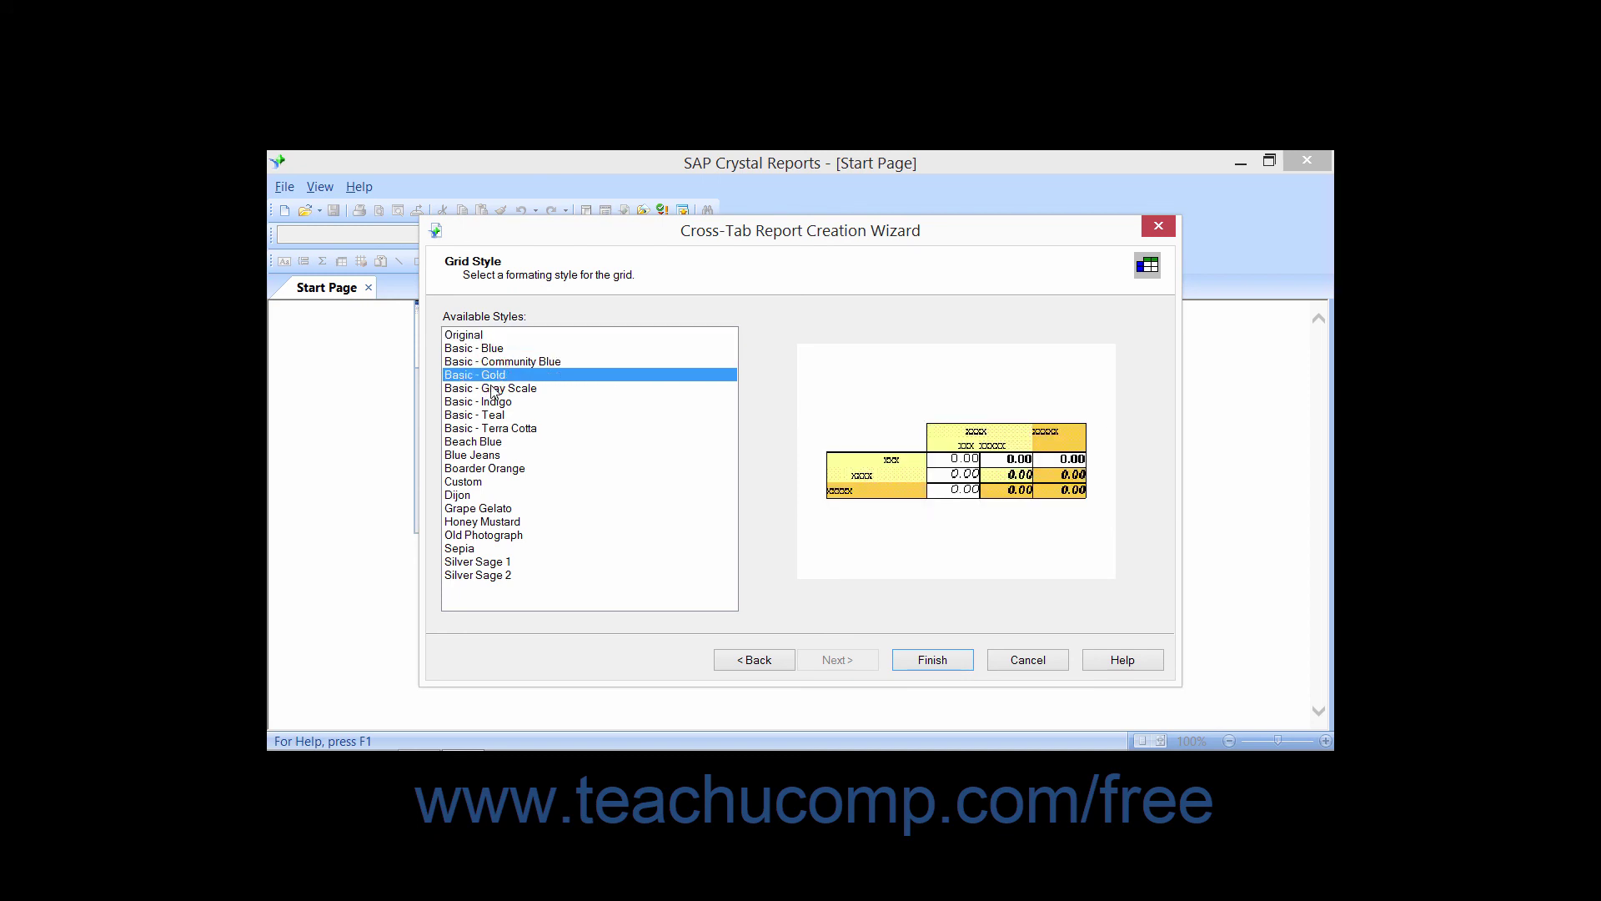
pyautogui.click(491, 388)
pyautogui.click(492, 402)
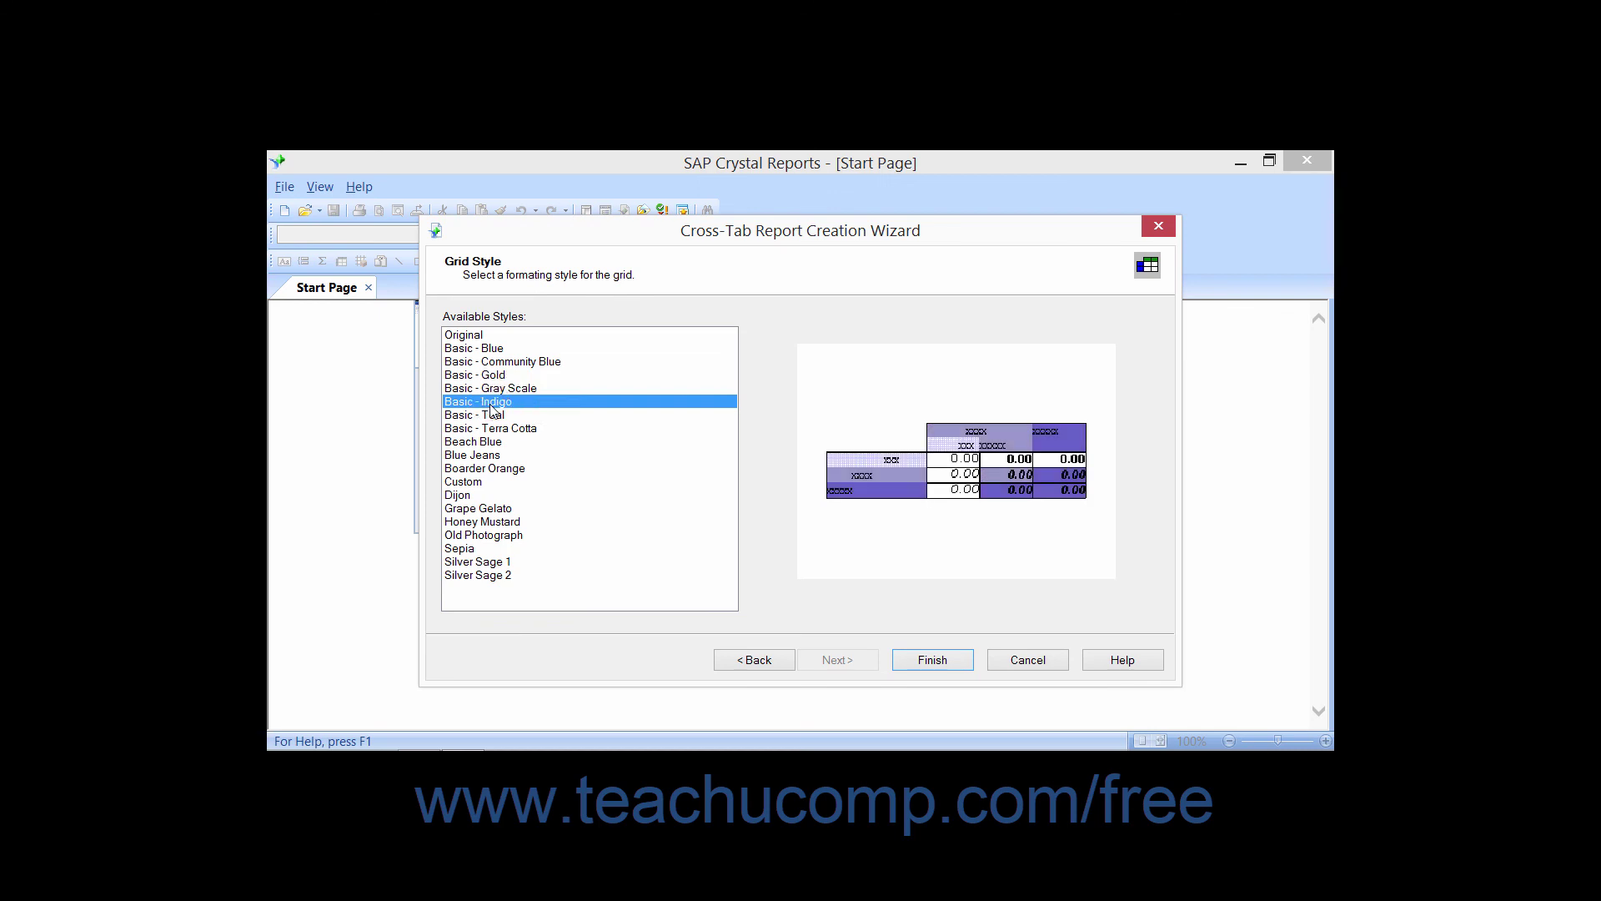
pyautogui.click(492, 416)
pyautogui.click(493, 429)
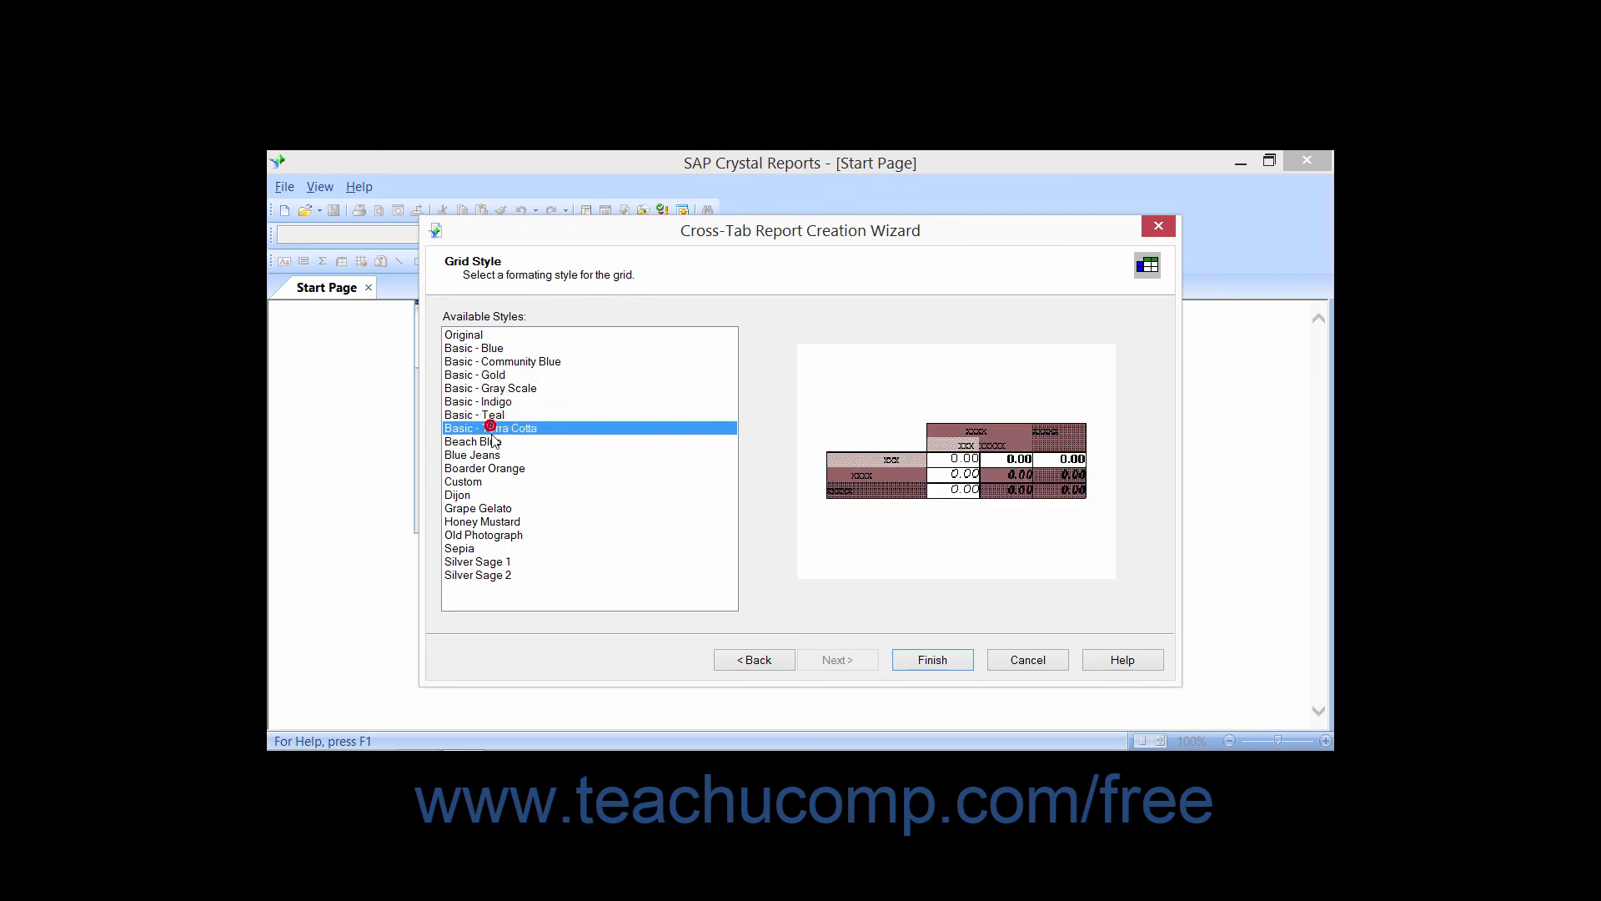
# Preview Beach Blue through Dijon, then apply Grape Gelato and finish the report
pyautogui.click(494, 442)
pyautogui.click(496, 456)
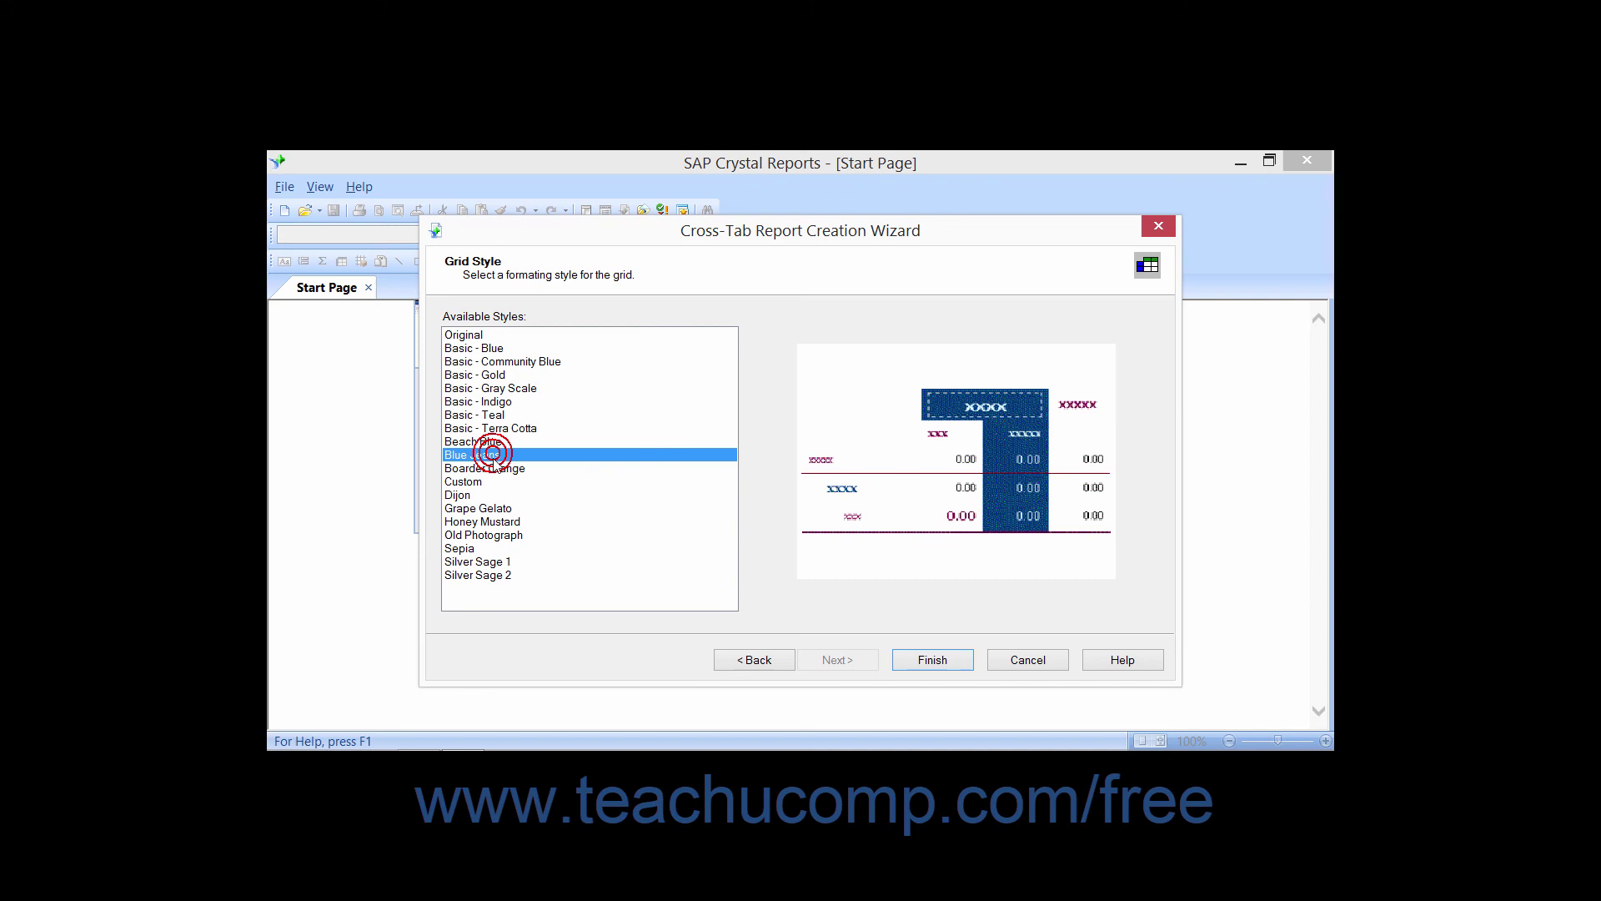
pyautogui.click(493, 468)
pyautogui.click(489, 483)
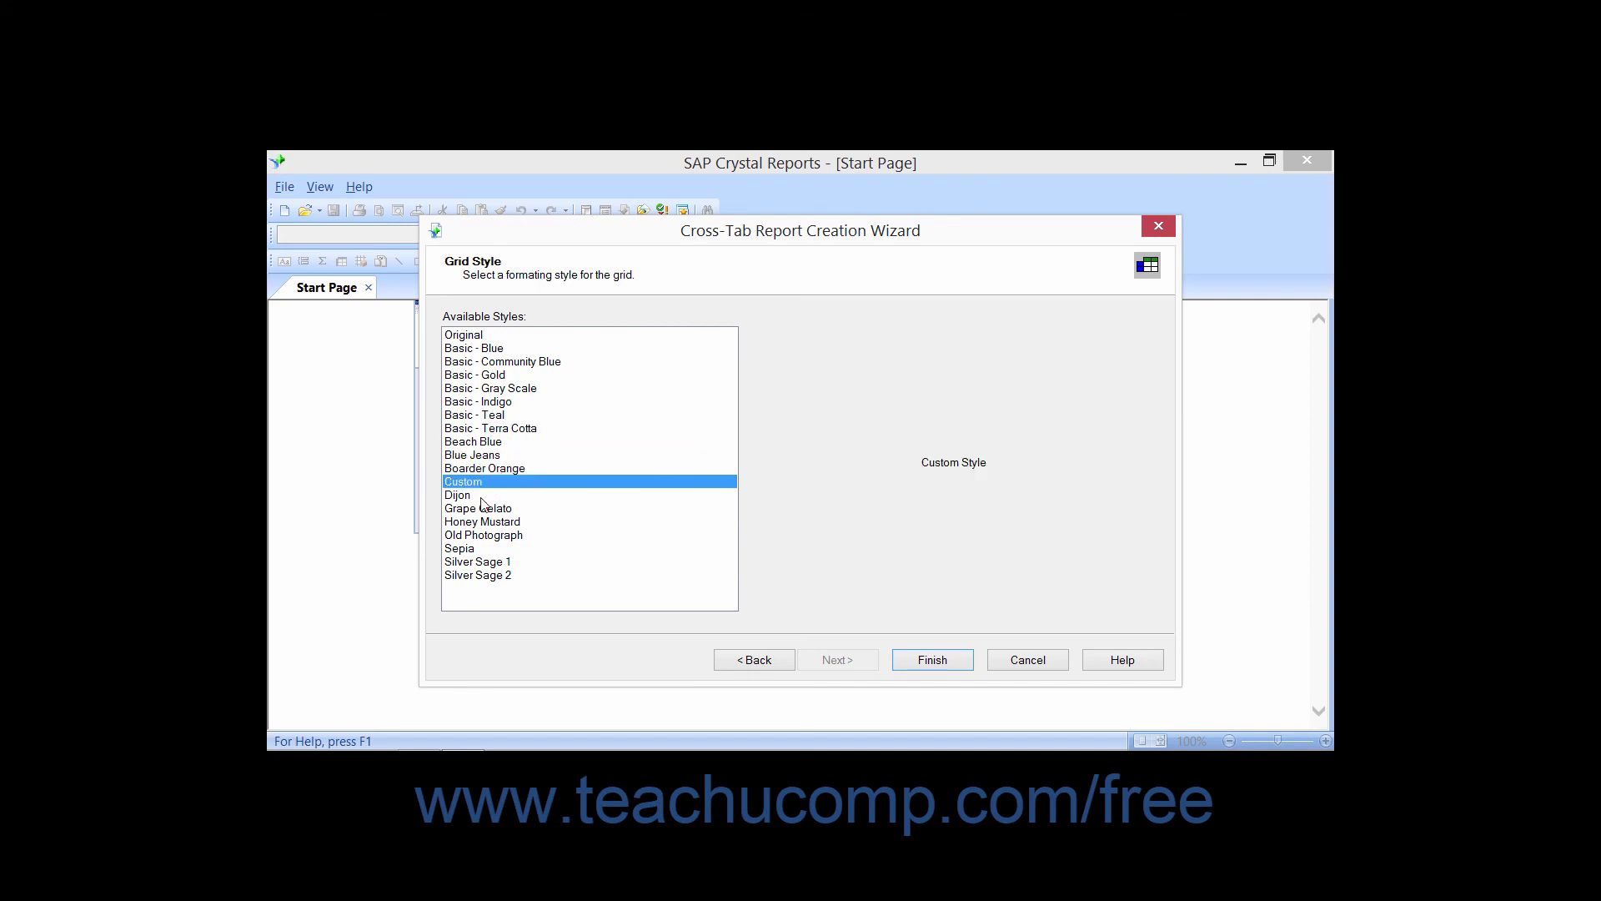
pyautogui.click(481, 496)
pyautogui.click(481, 511)
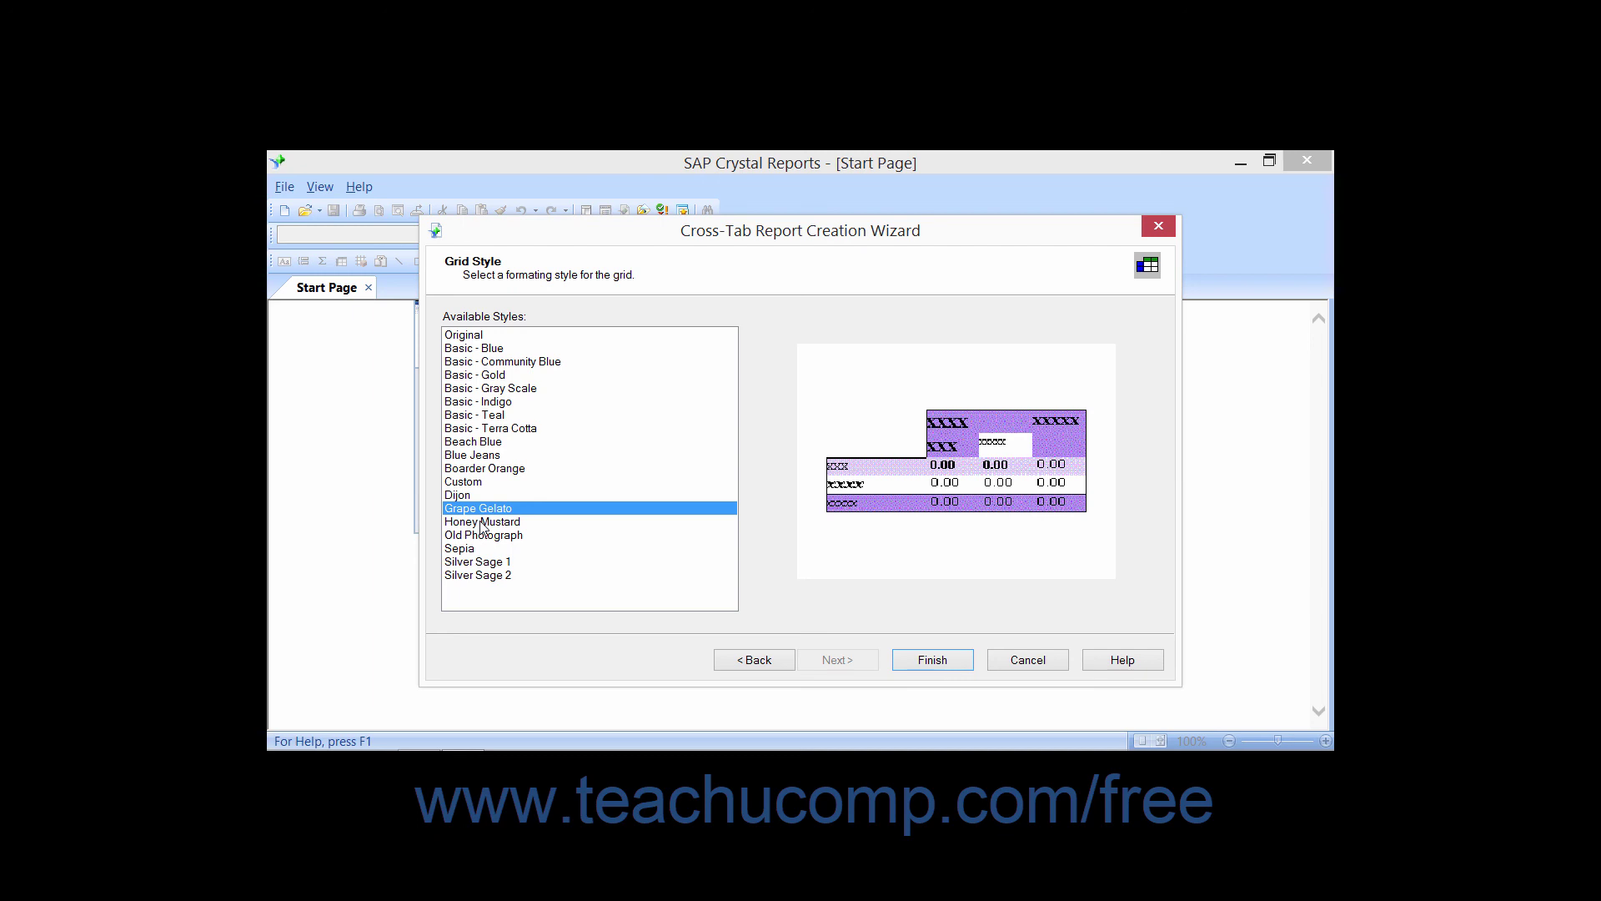
pyautogui.click(932, 661)
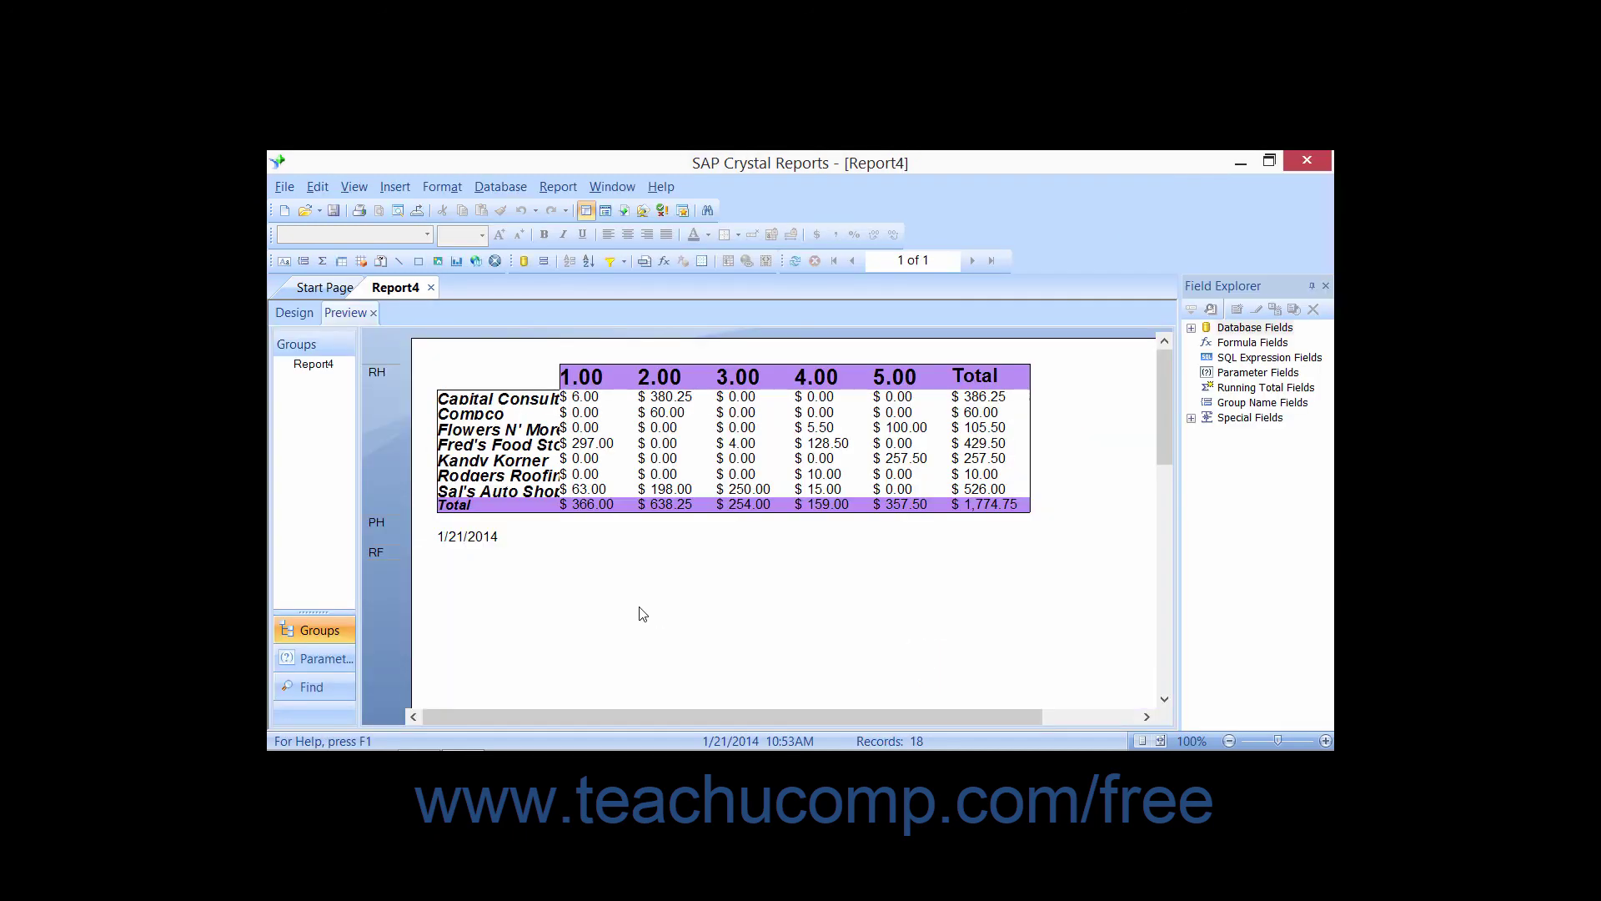